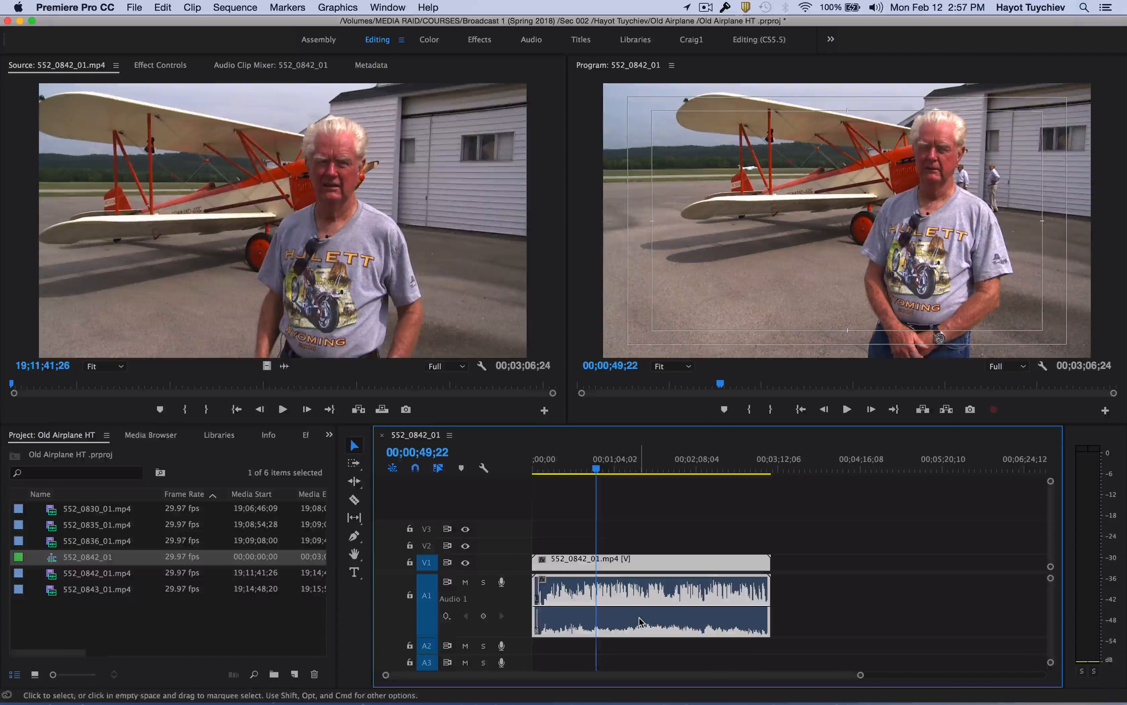
Step: Play the sequence from the current playhead position and stop it after several seconds
left_click(598, 469)
key("space")
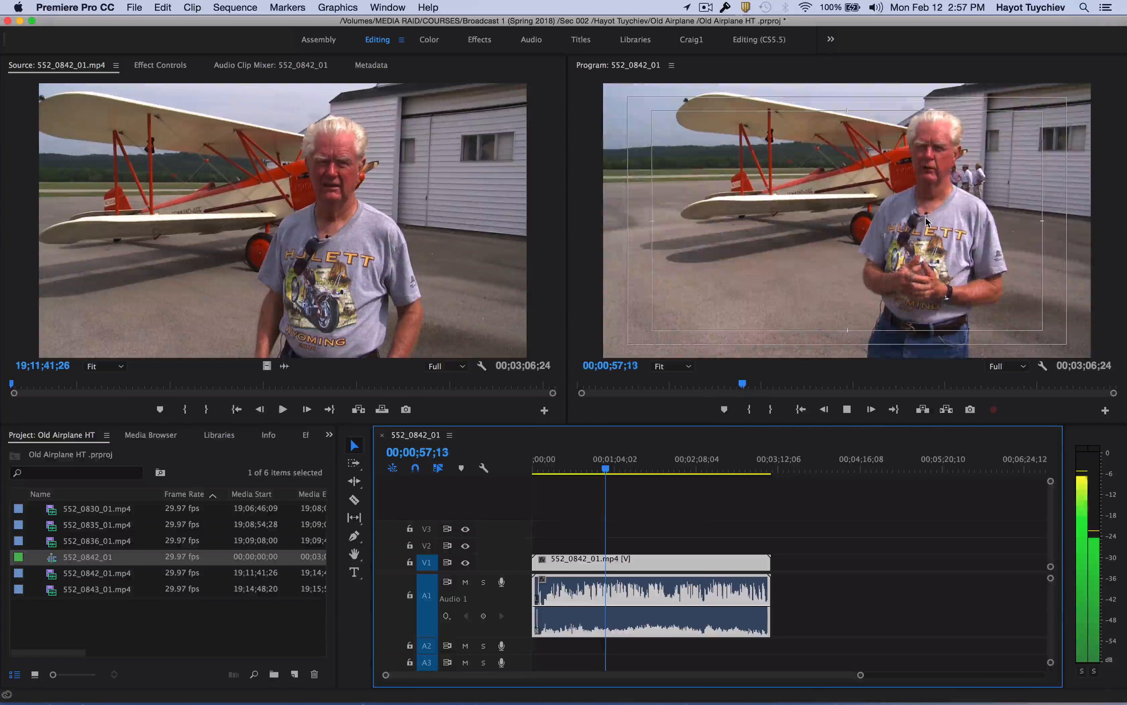
left_click(847, 409)
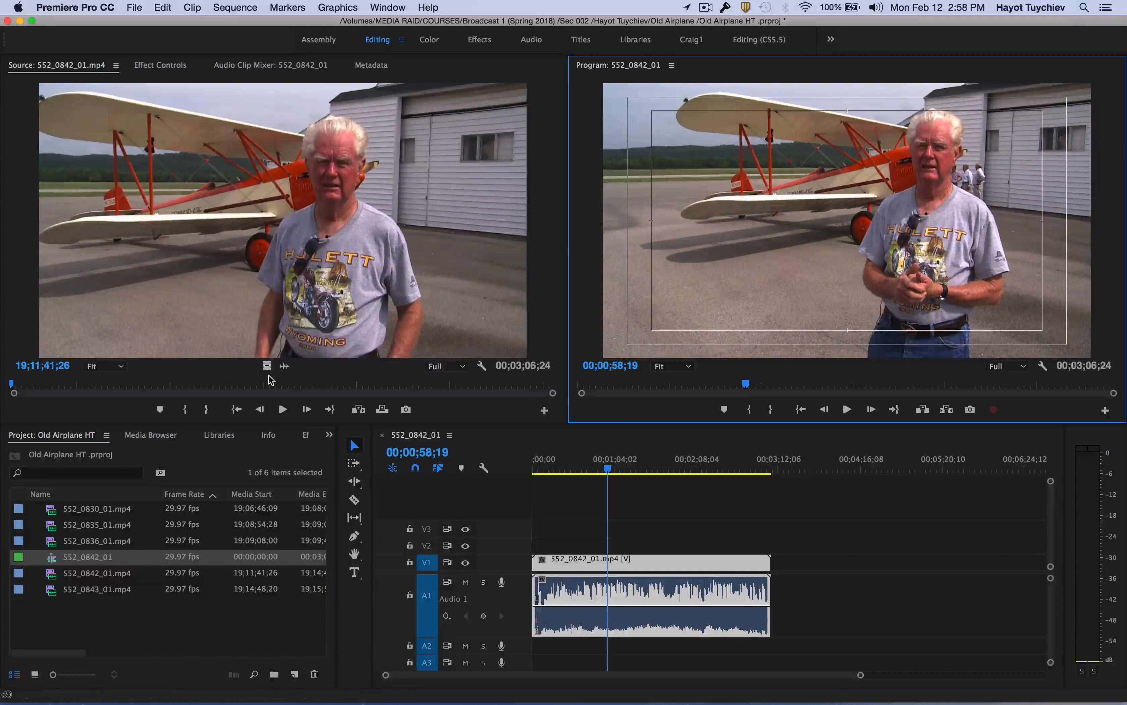
Step: Show the source clip's audio waveforms and inspect both the left and right channels
left_click(282, 366)
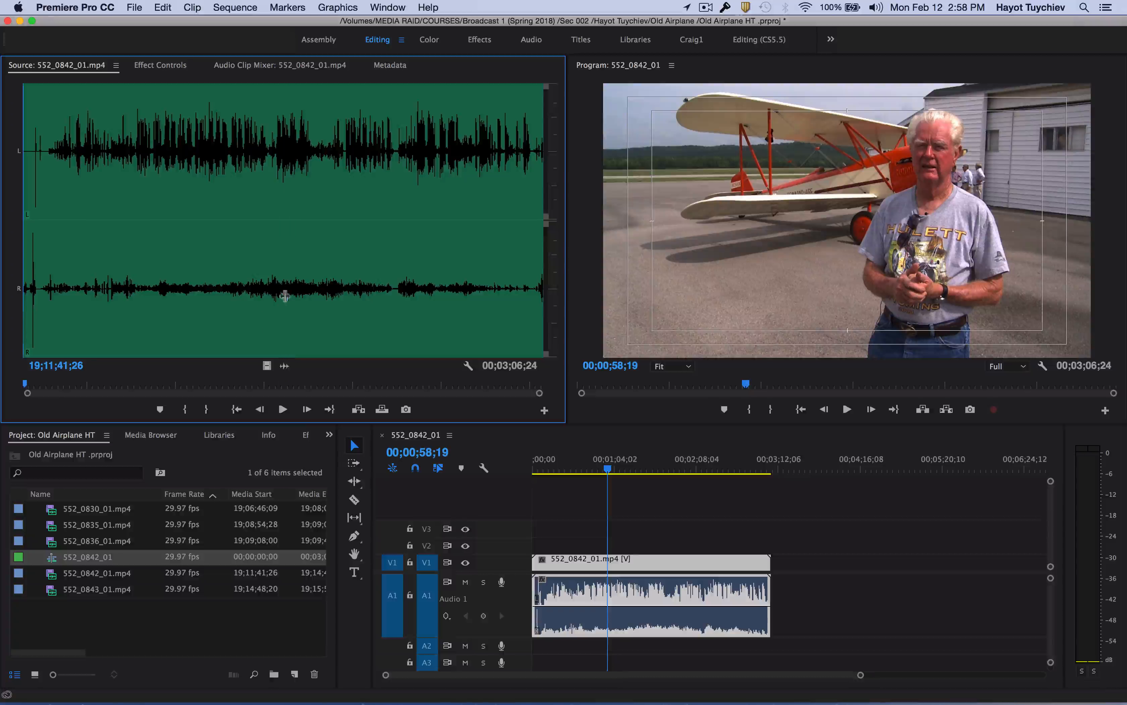
left_click(287, 295)
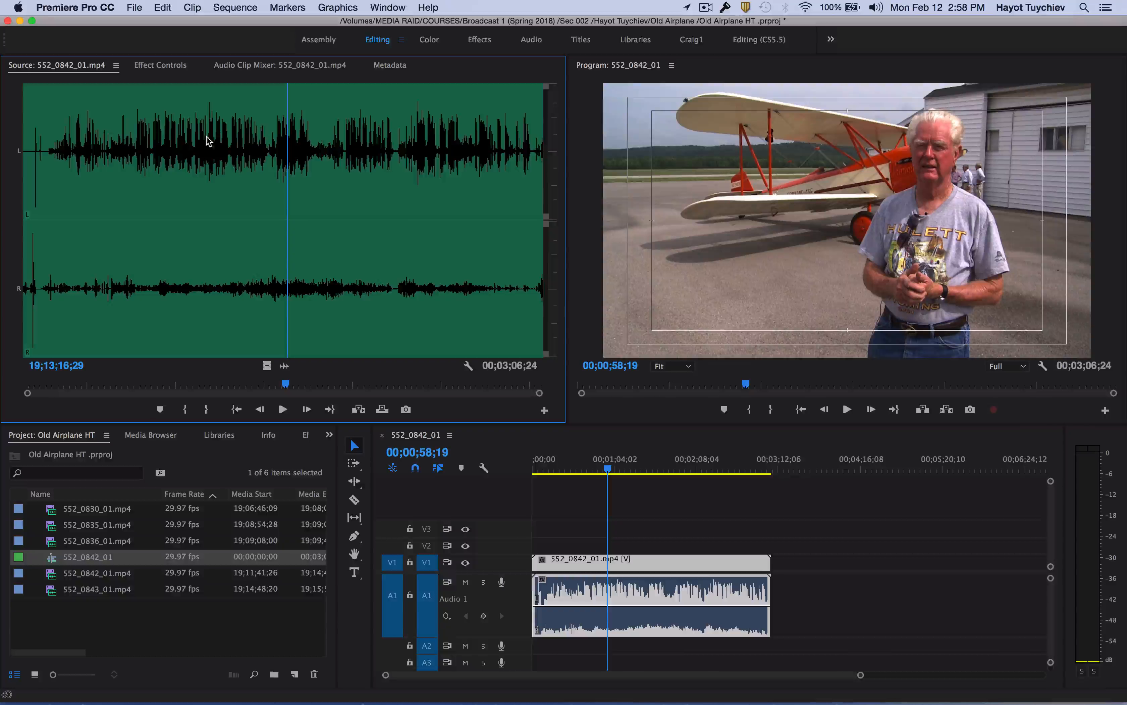
left_click(196, 145)
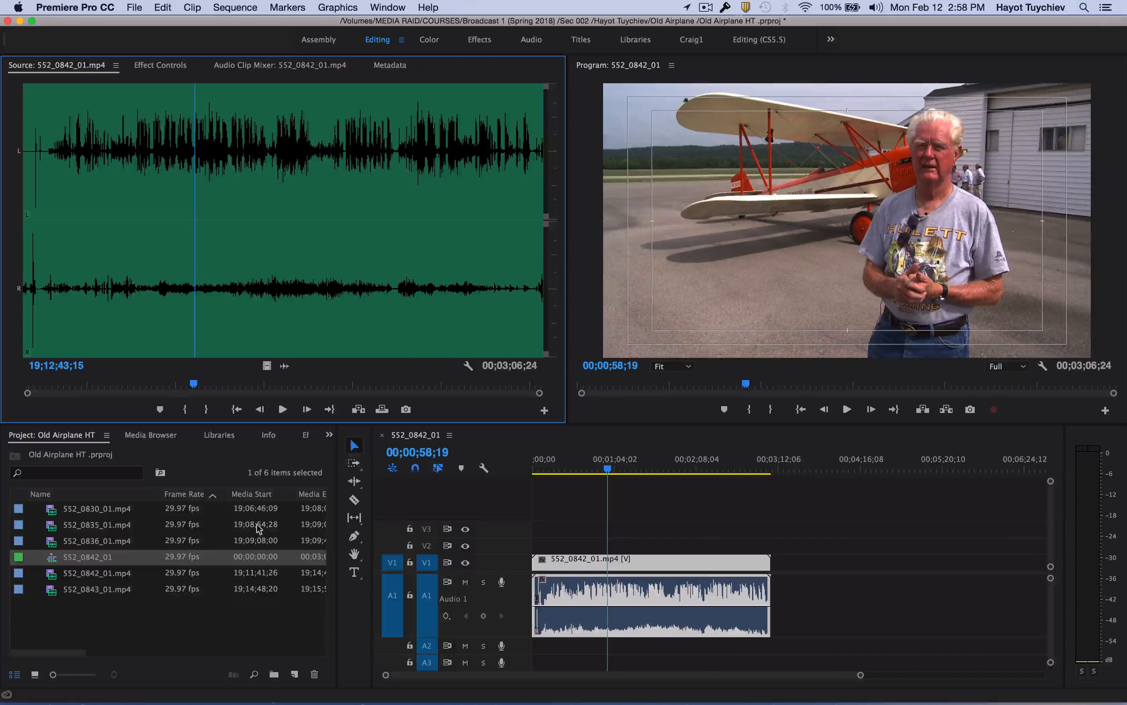
left_click(149, 606)
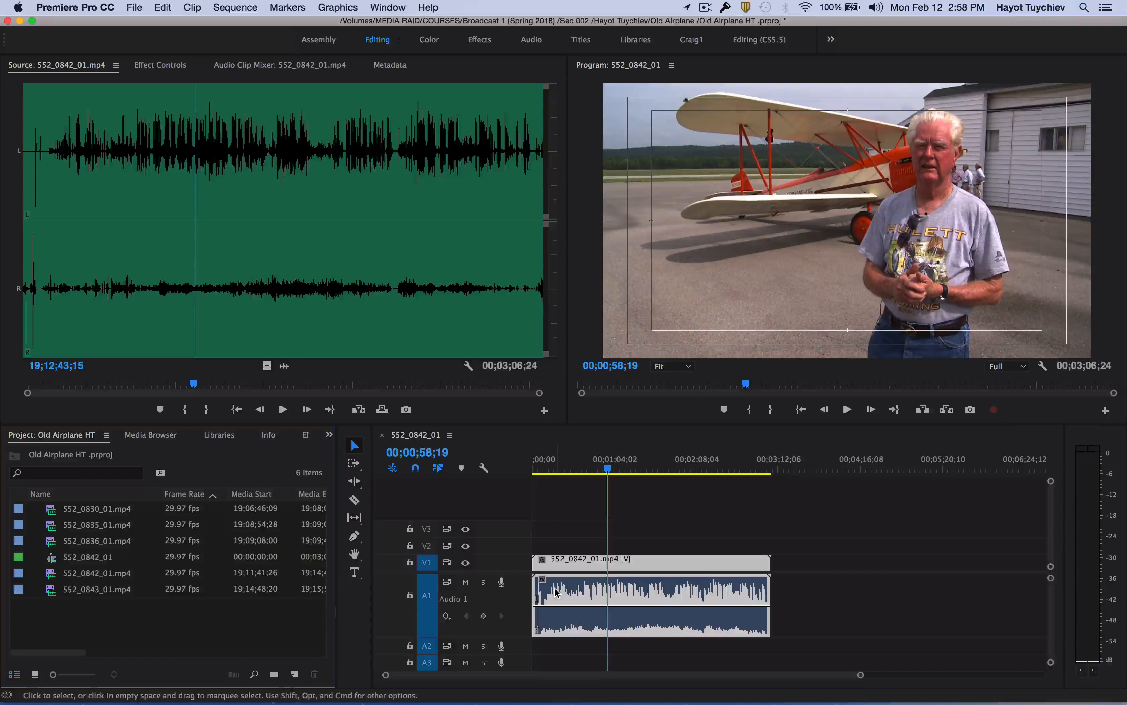
left_click(567, 603)
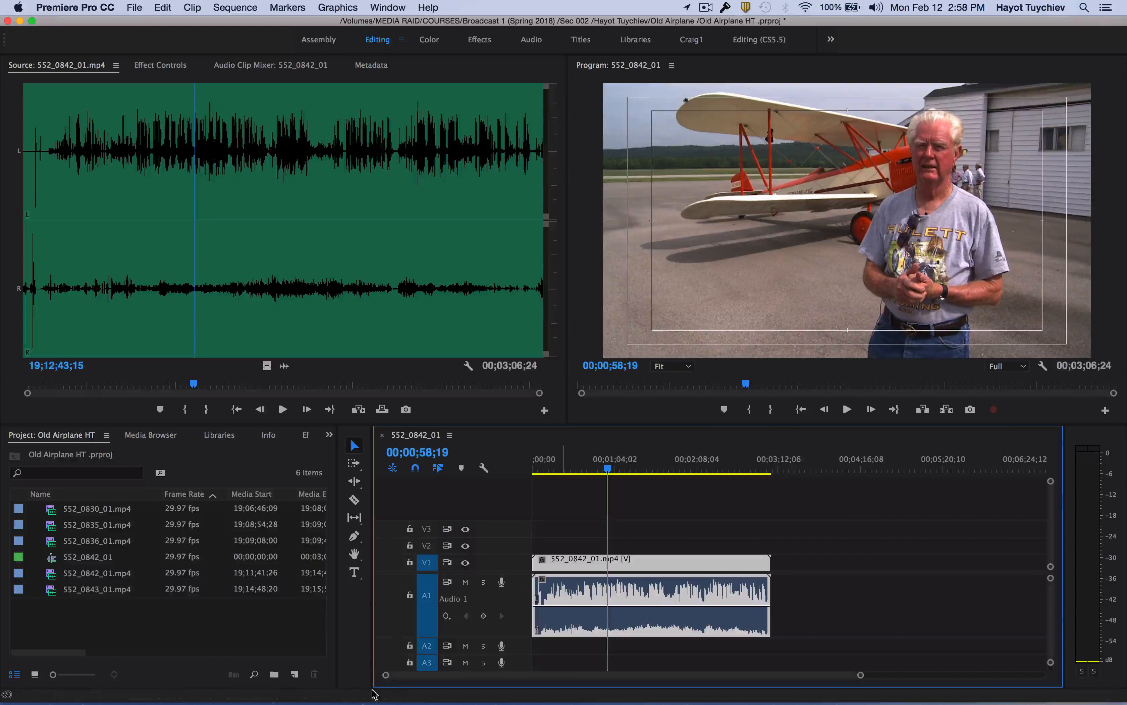
left_click(52, 611)
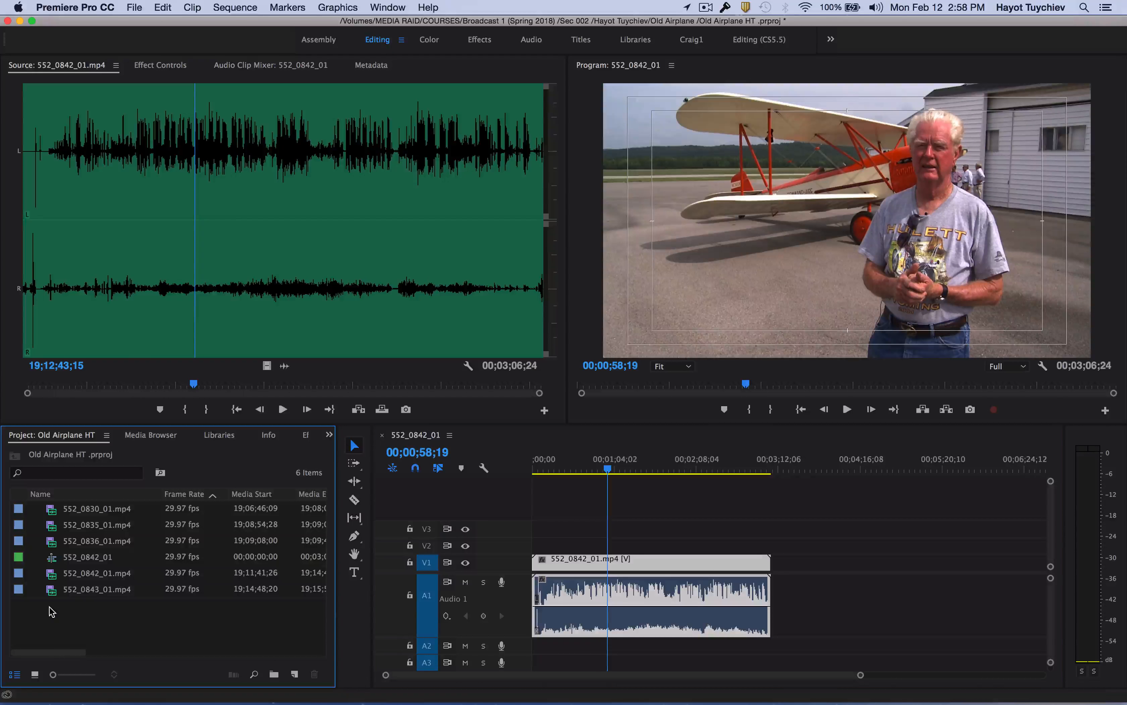
Step: Modify the audio channels of project clip 552_0842_01.mp4 using the Mono preset, and accept applying it to future edits only
left_click(72, 578)
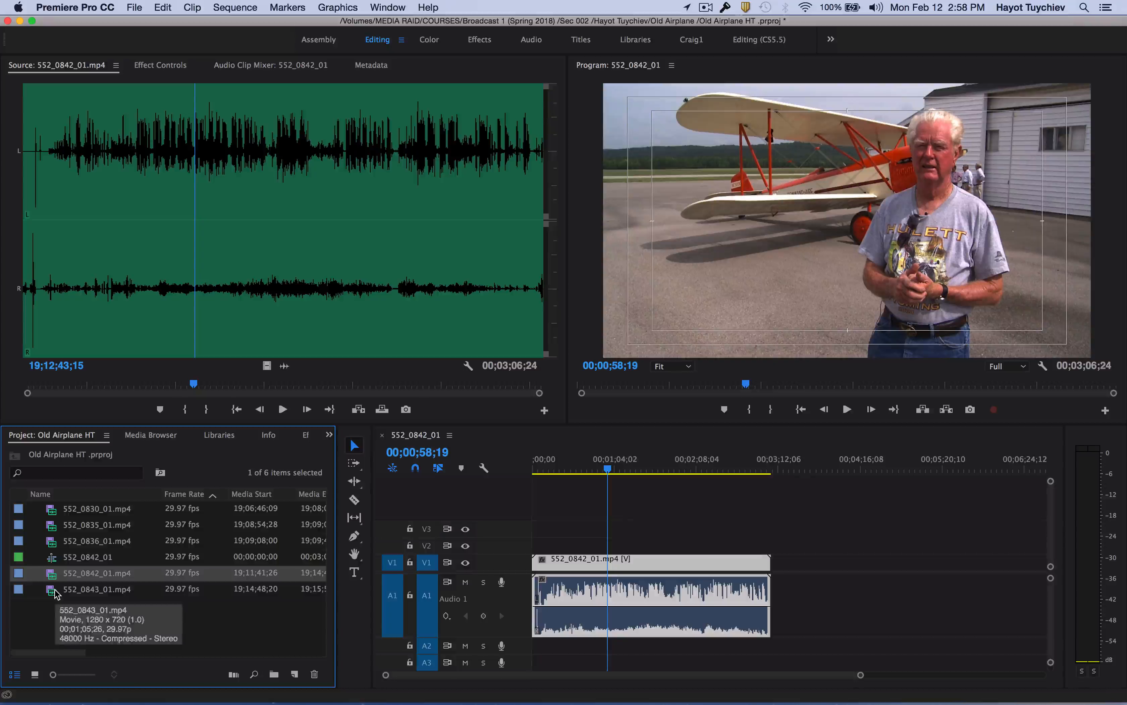
left_click(76, 614)
right_click(53, 576)
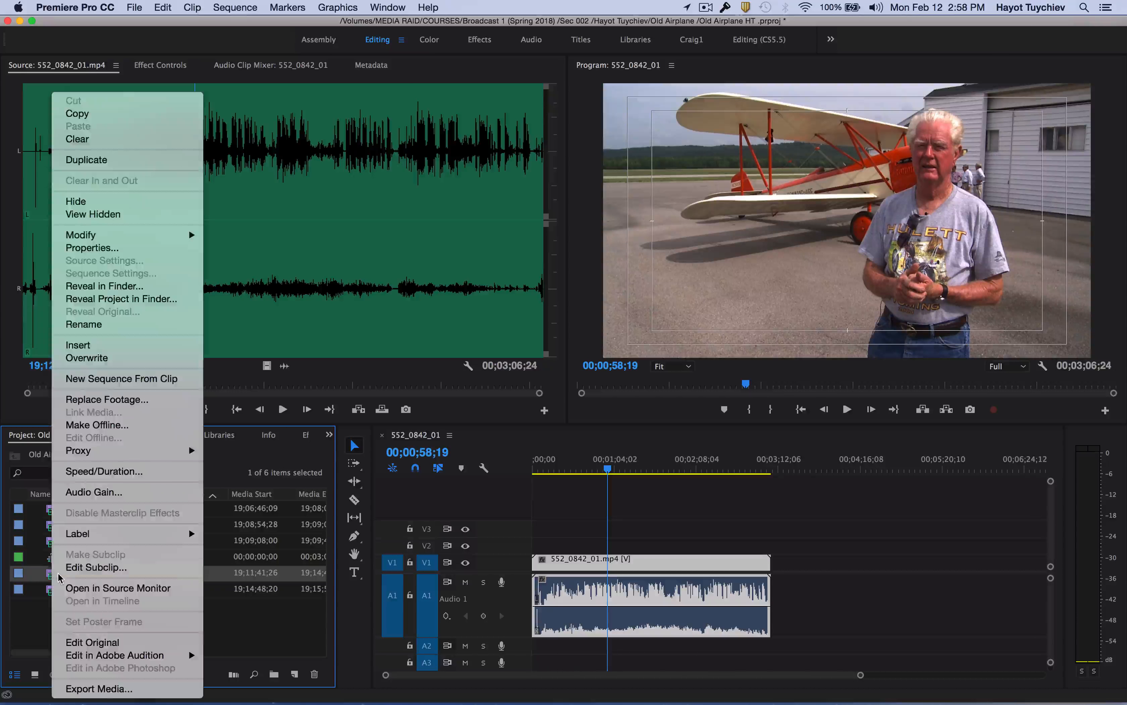
mouse_move(125, 239)
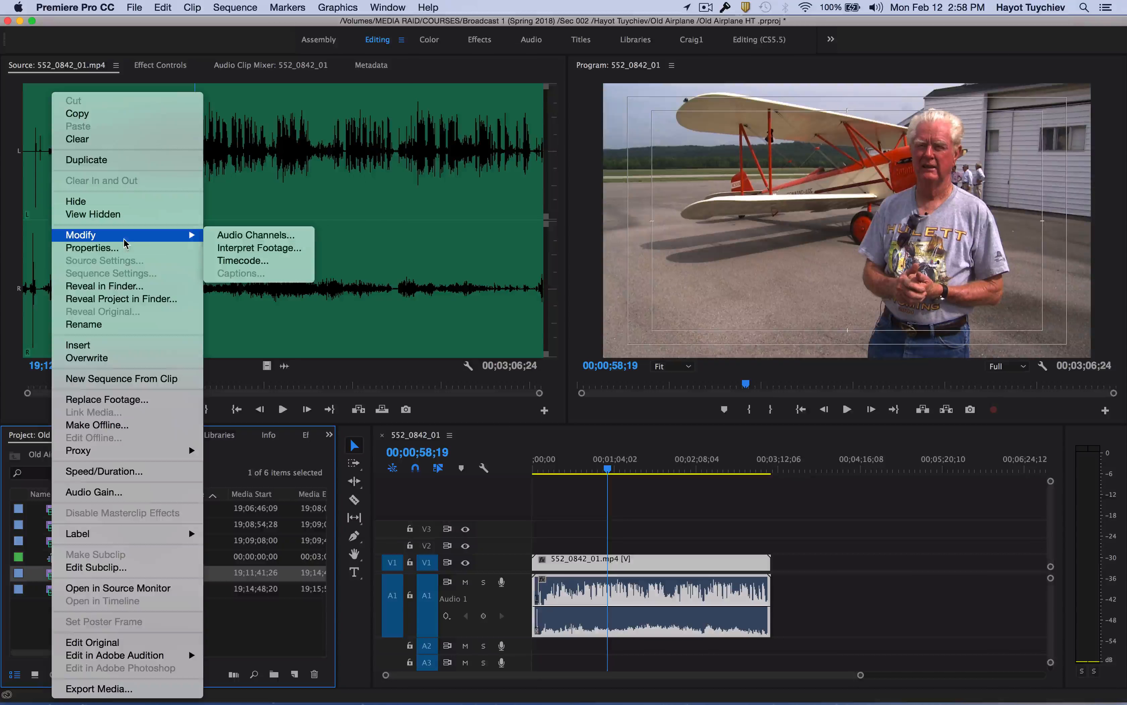
left_click(242, 234)
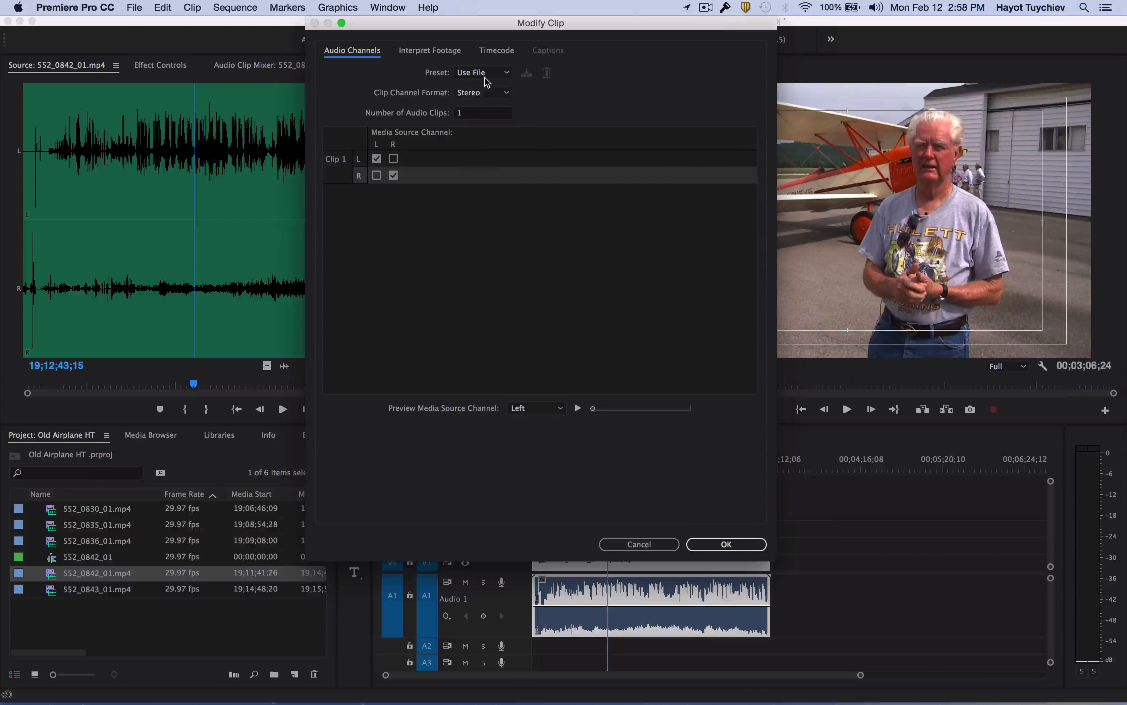
left_click(485, 73)
left_click(485, 94)
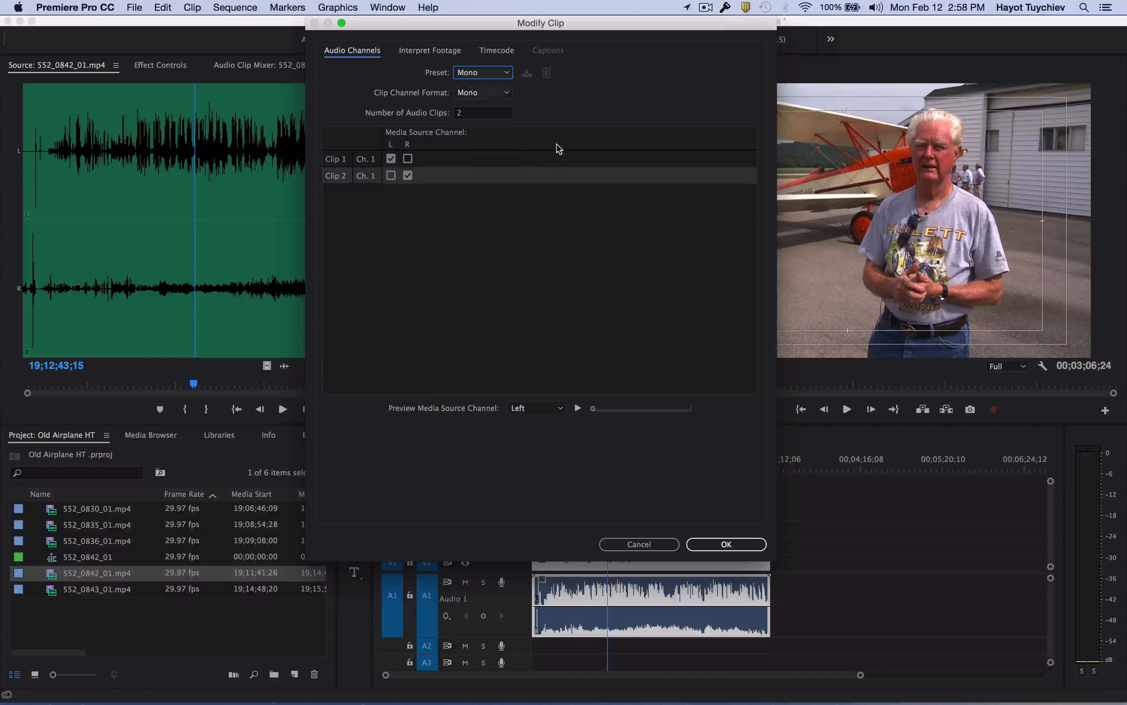
left_click(726, 544)
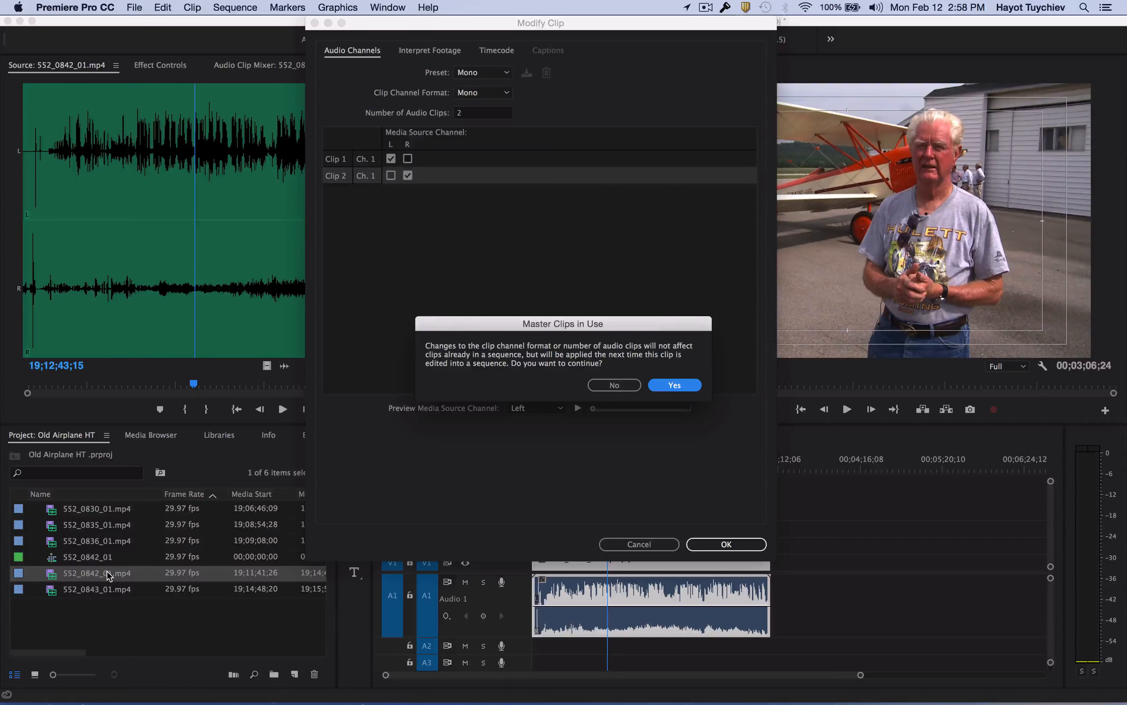
left_click(666, 388)
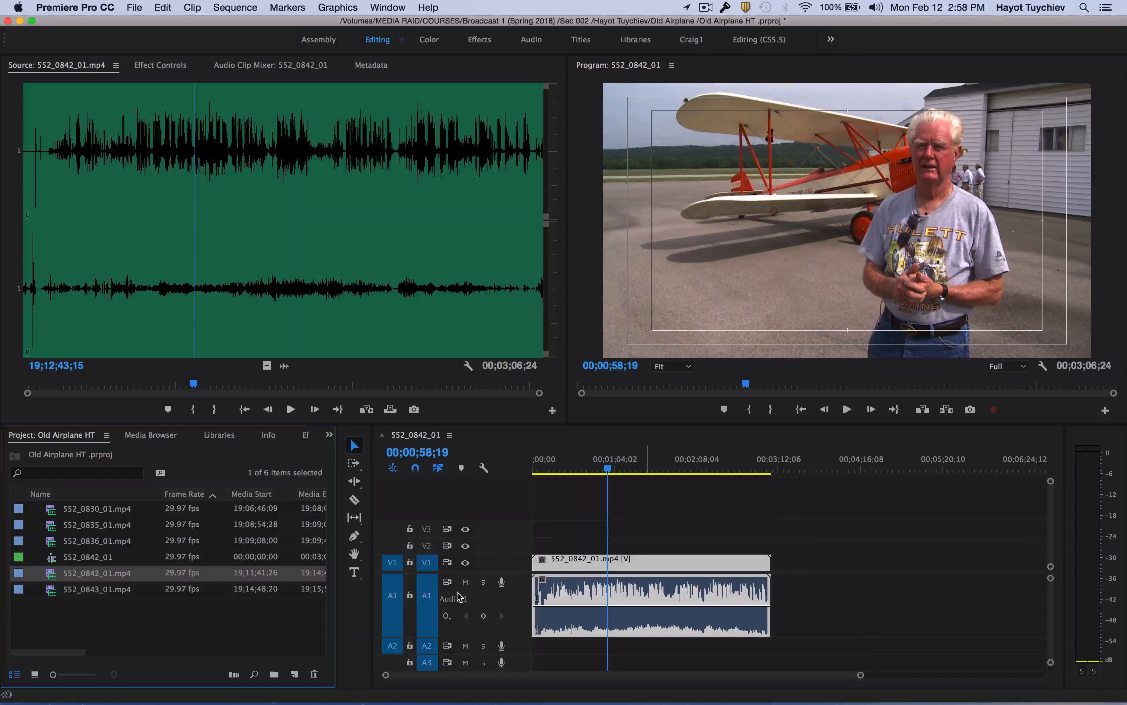
Step: Reopen 552_0842_01.mp4 as the source clip and view its audio waveforms
double_click(48, 573)
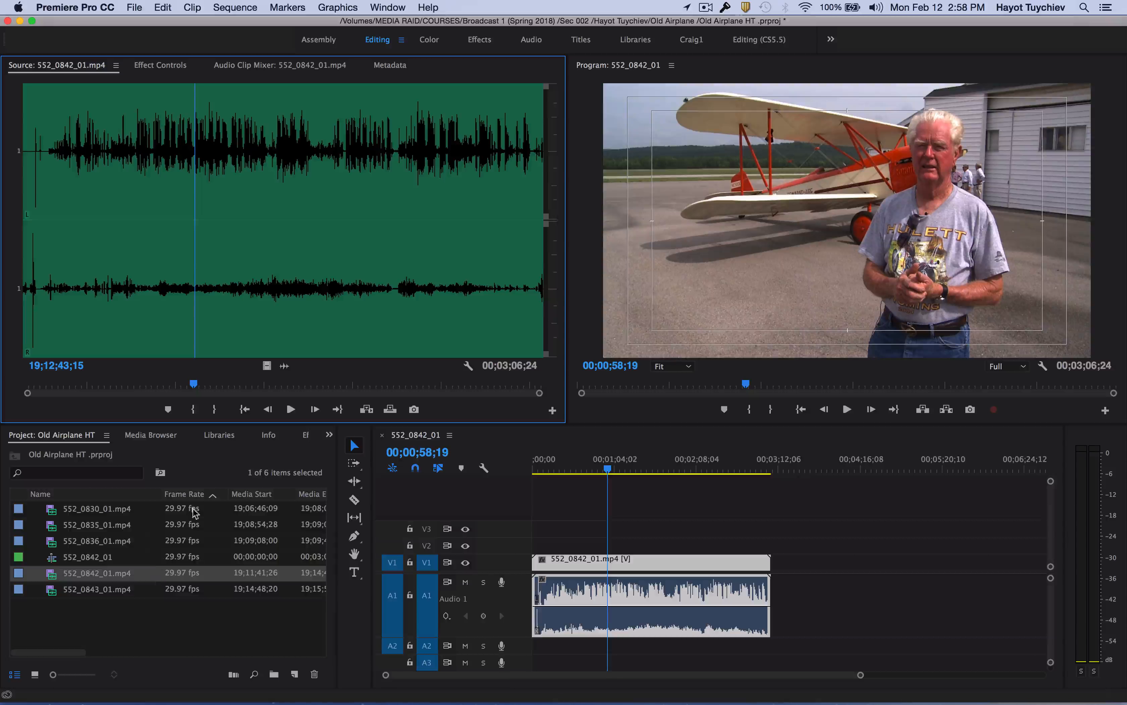
left_click(266, 366)
left_click(284, 365)
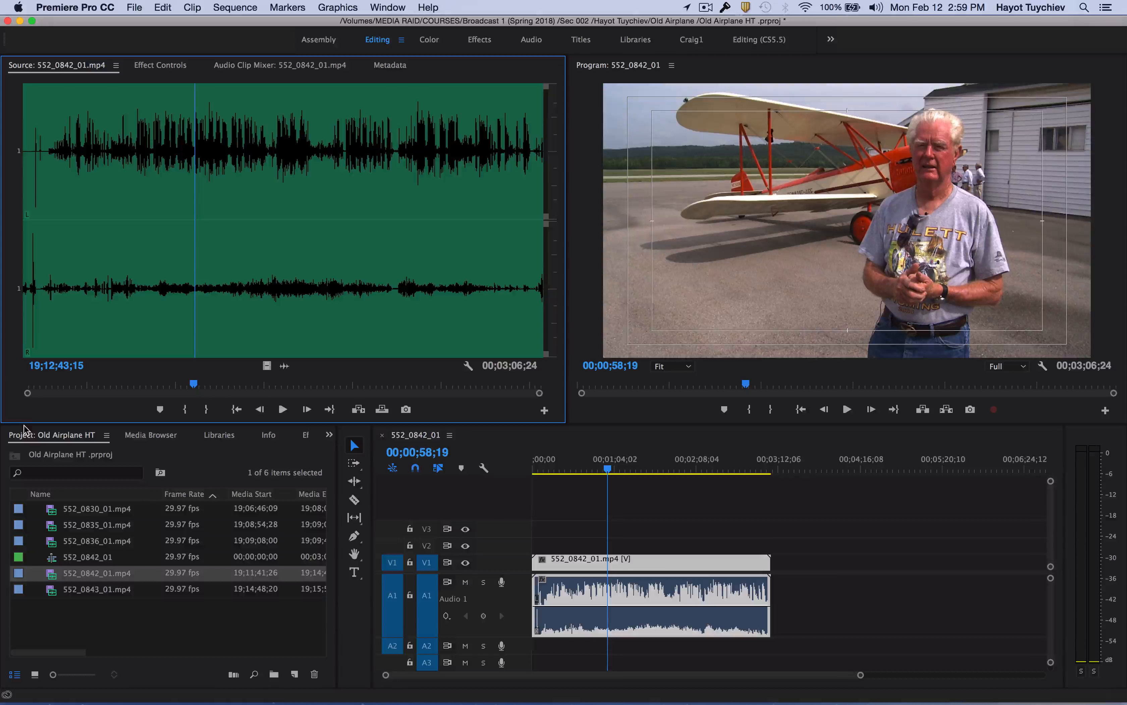
Step: Add the source clip's video and audio to the sequence after the first clip with a gap, and put the playhead inside it
left_click(267, 366)
left_click_drag(302, 242, 856, 600)
left_click(915, 466)
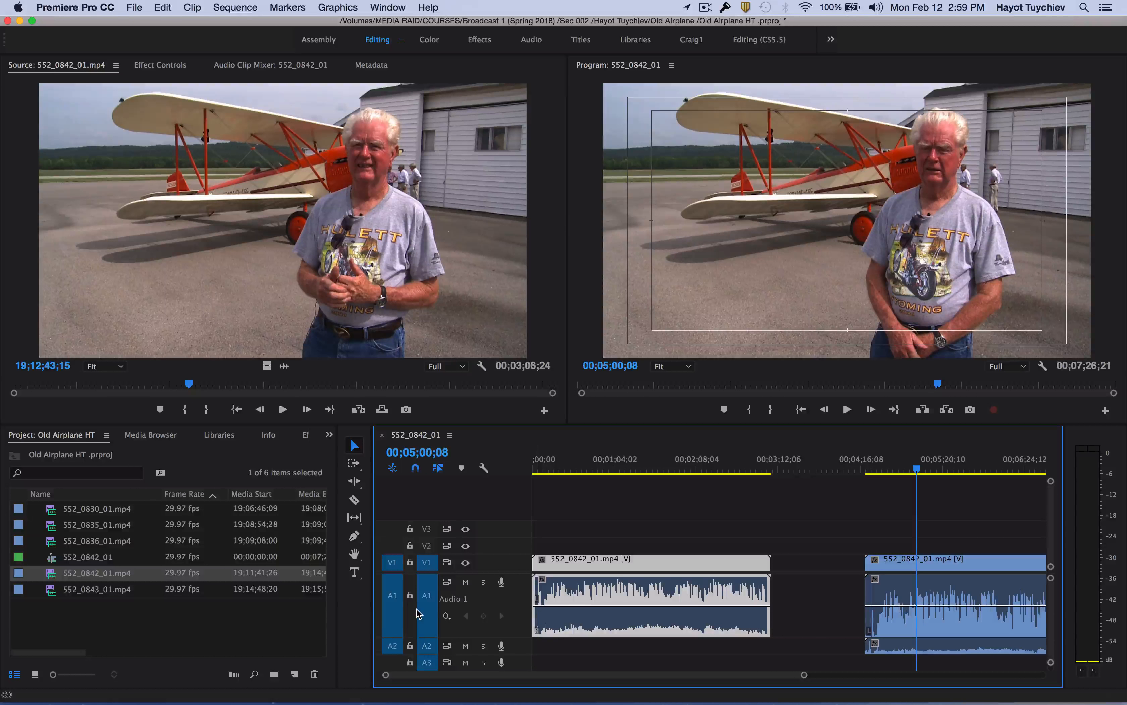
Step: Resize the audio tracks so A1 and A2 are similar in height and both waveforms fit in the timeline
scroll(419, 613, "down", 2)
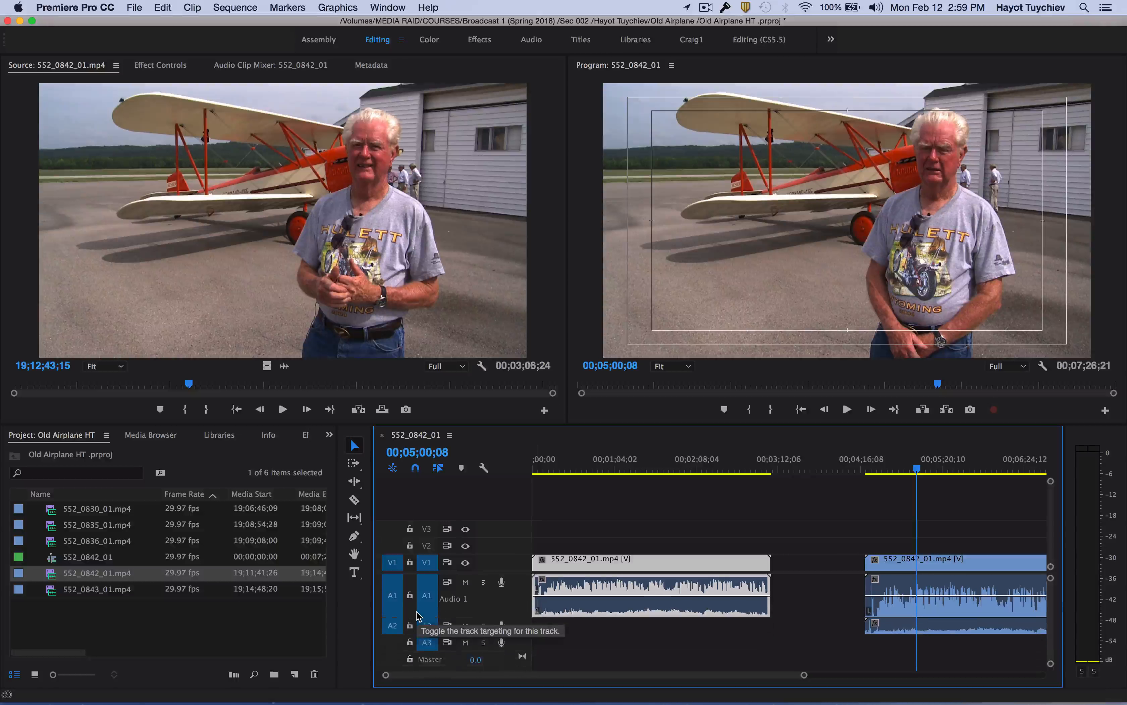
scroll(426, 604, "down", 3)
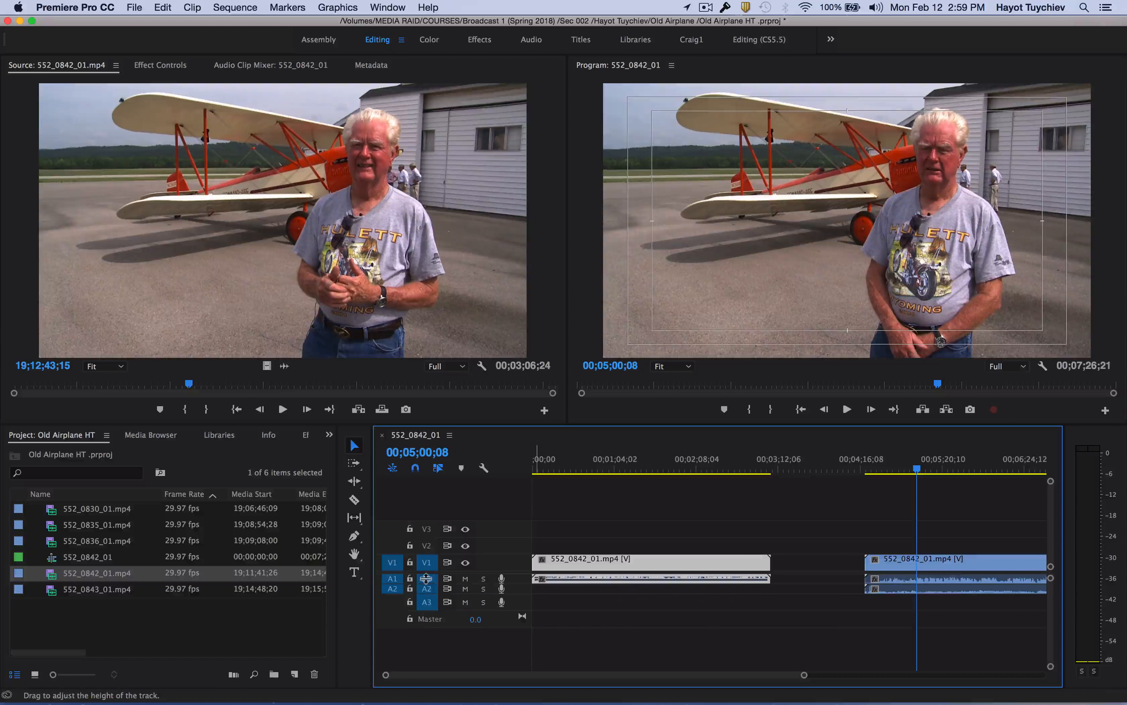
scroll(426, 589, "up", 3)
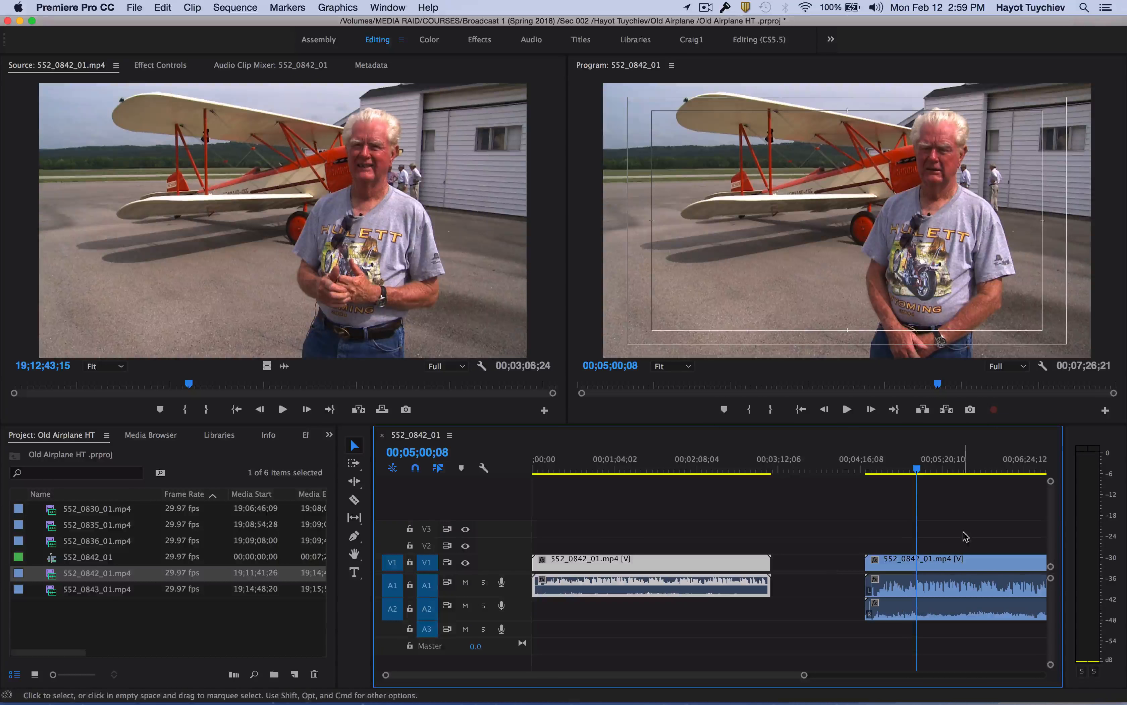
Step: Solo audio track A1 and move the second clip earlier, closer to the end of the first clip
left_click_drag(946, 467, 941, 469)
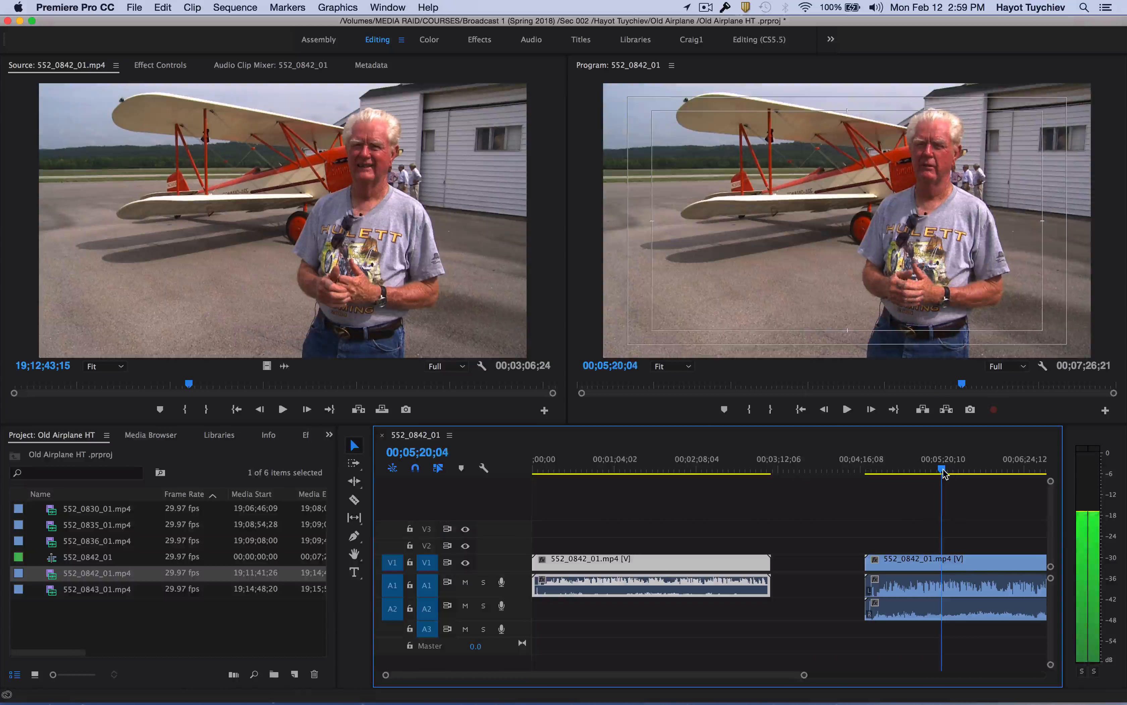
left_click(483, 582)
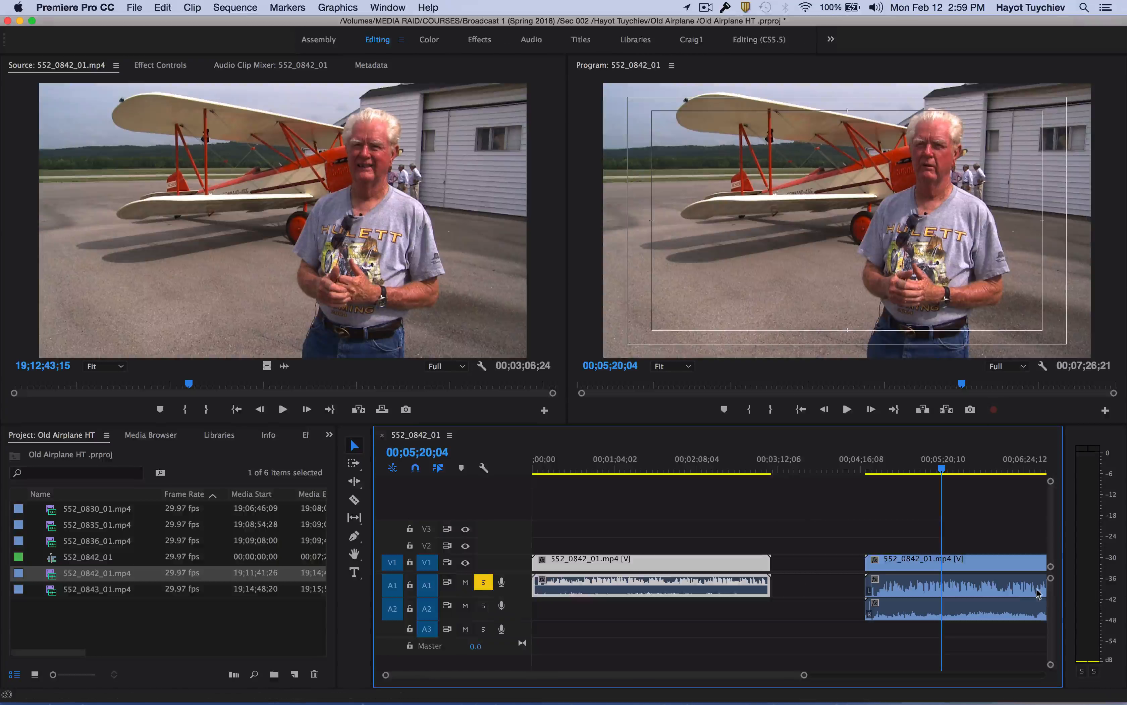
left_click_drag(942, 467, 946, 469)
left_click_drag(962, 555, 899, 556)
Step: Play part of the second clip to listen to its soloed A1 audio
left_click(868, 468)
key("space")
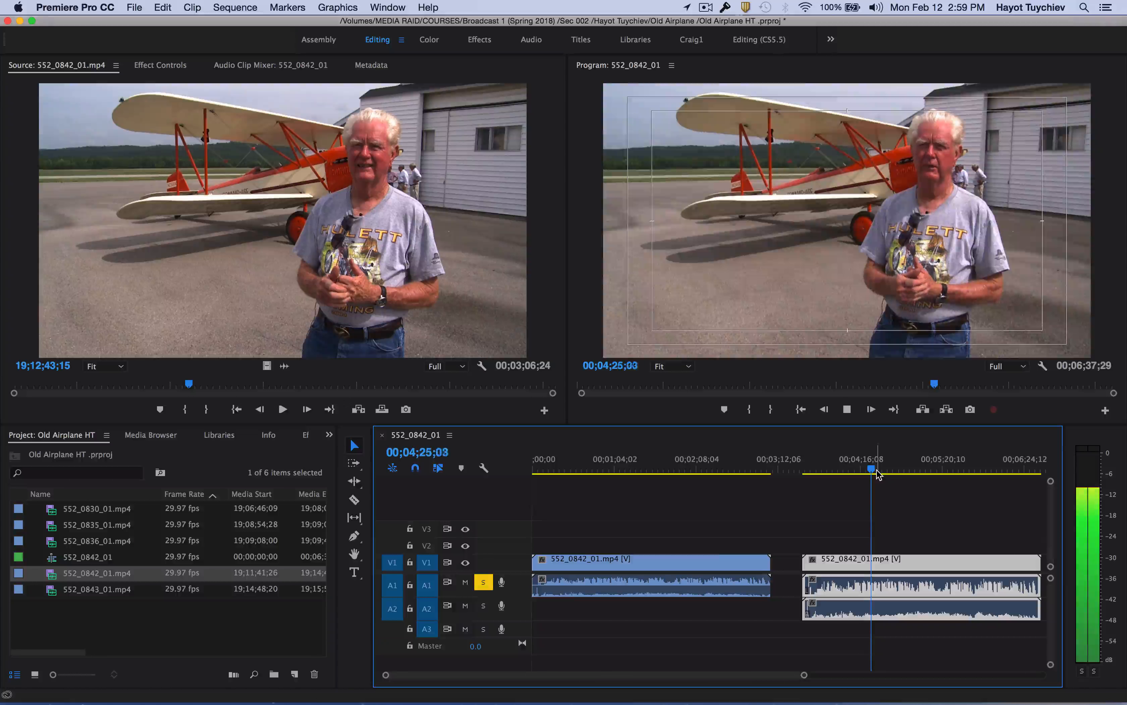
key("space")
Step: Solo A2 instead of A1, listen to the second clip's other channel, and turn the solo off
left_click(484, 605)
left_click(483, 582)
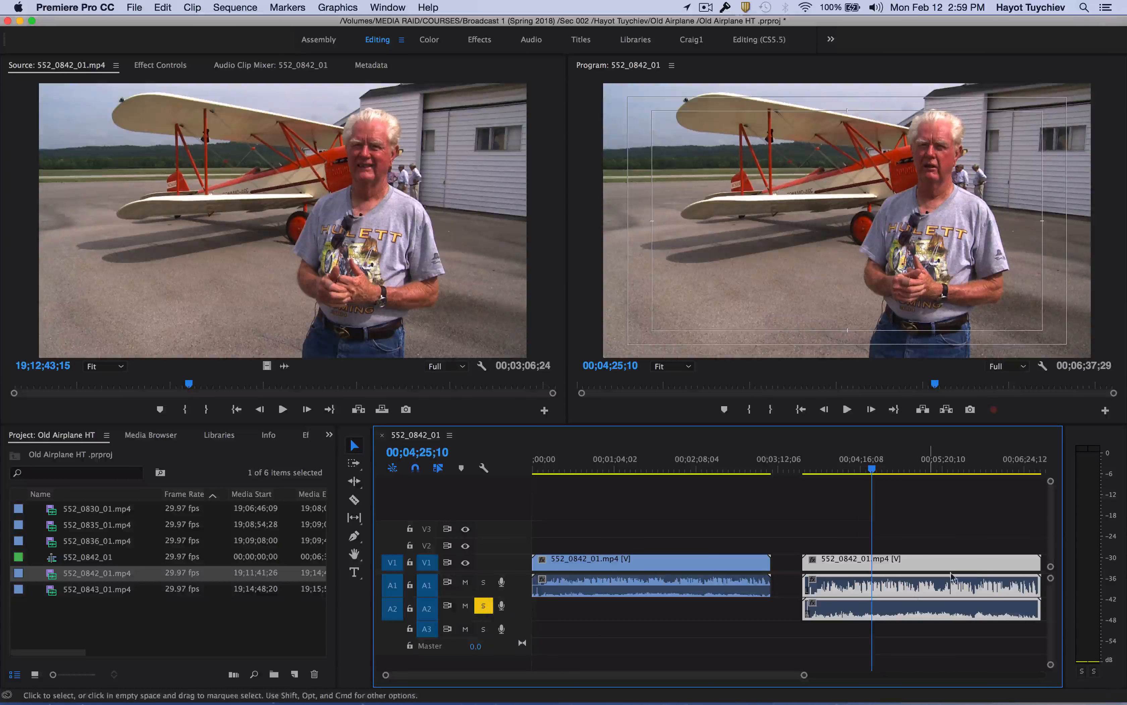
key("space")
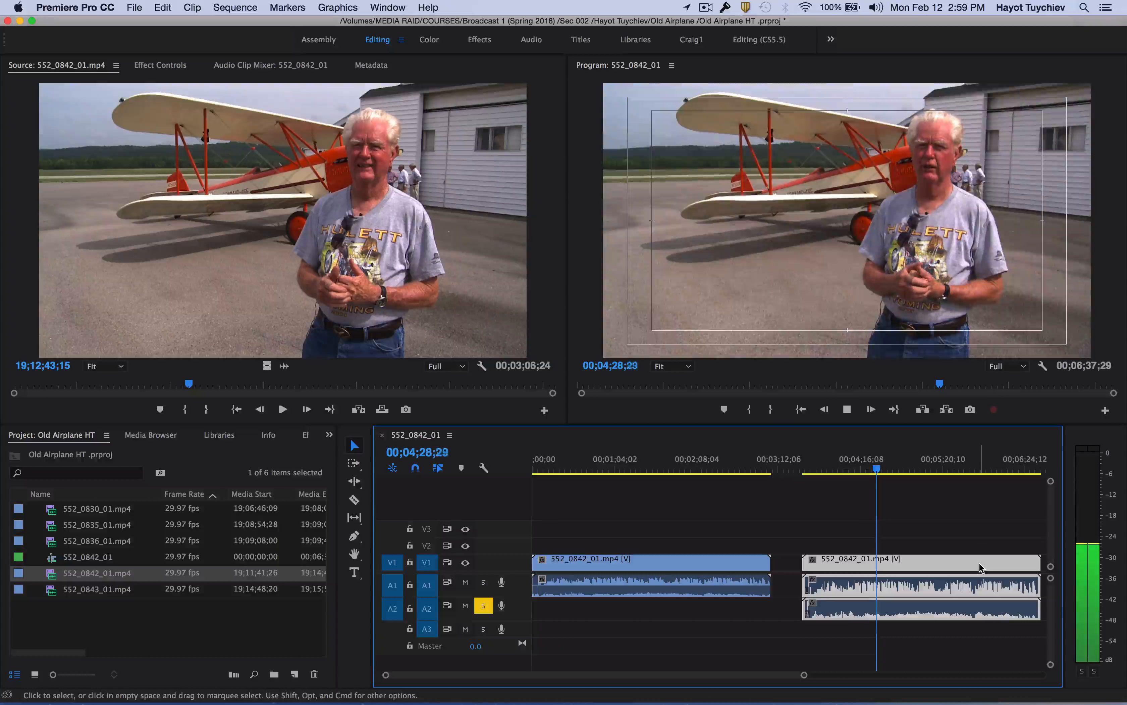
key("space")
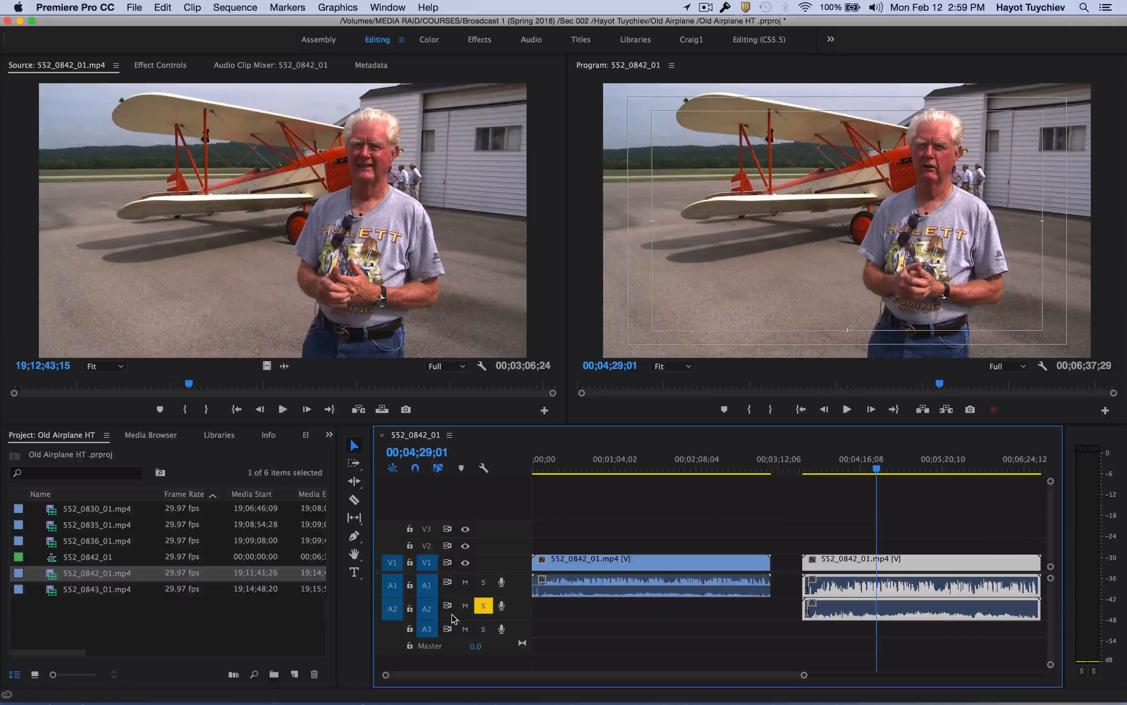
left_click(483, 605)
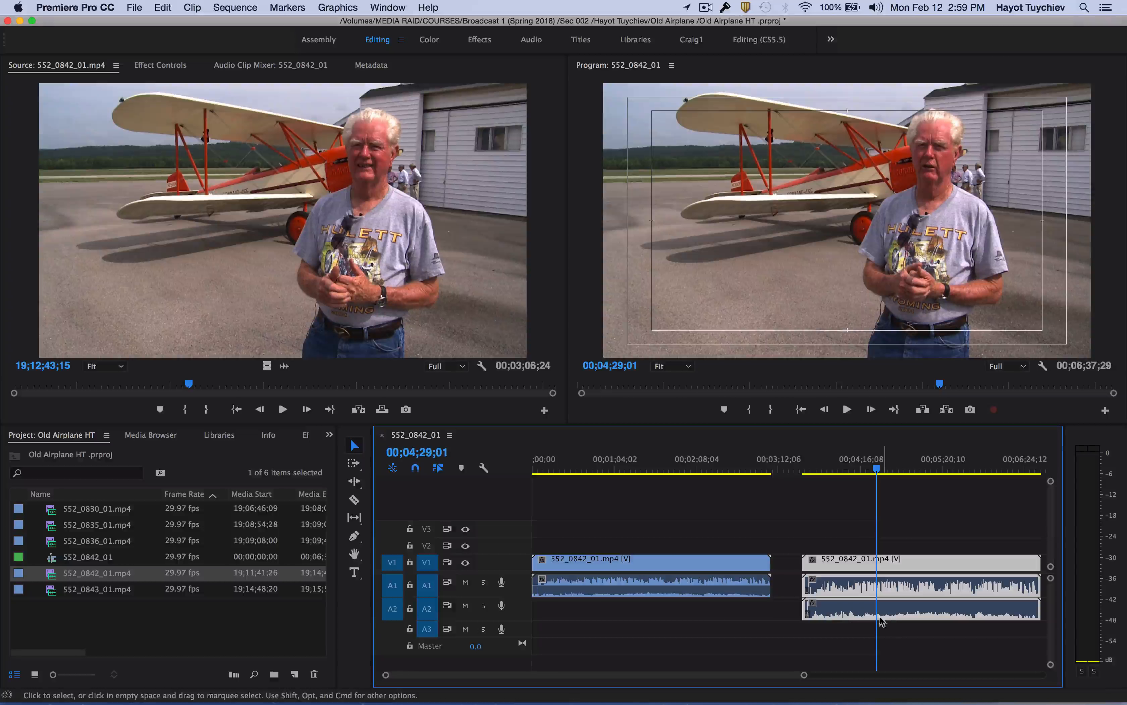
Step: Delete only the A2 audio of the second clip, leaving its video and A1 audio in place
left_click(882, 636)
left_click(916, 612, "alt")
key("Delete")
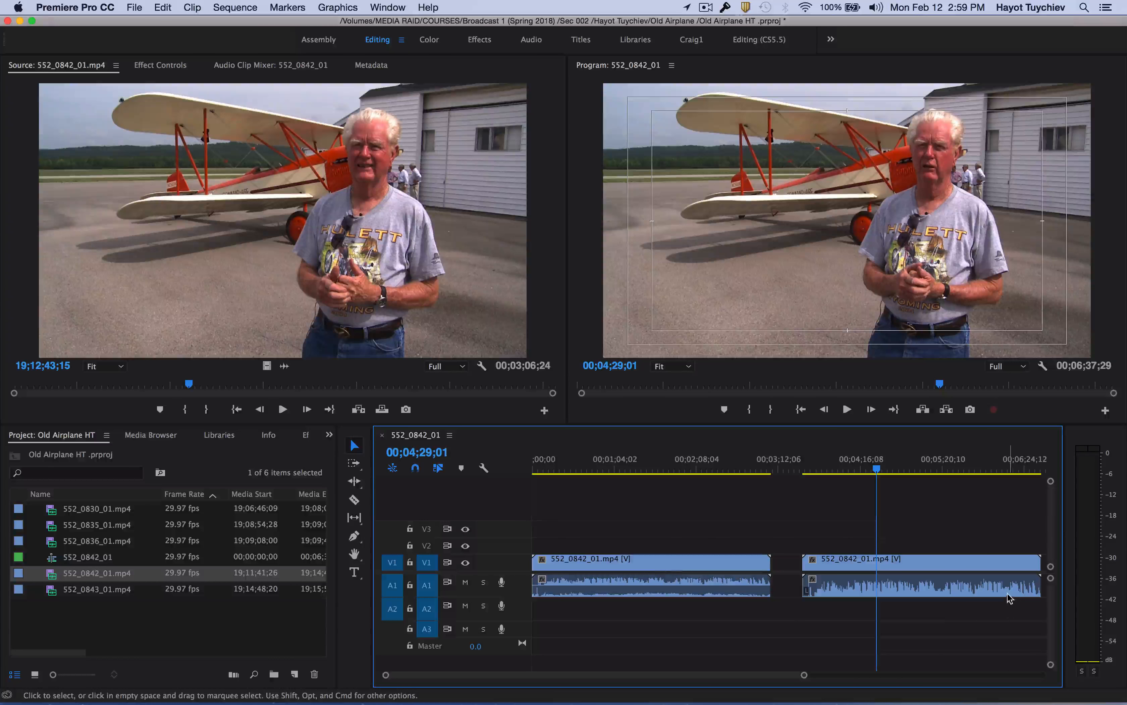
left_click(712, 584)
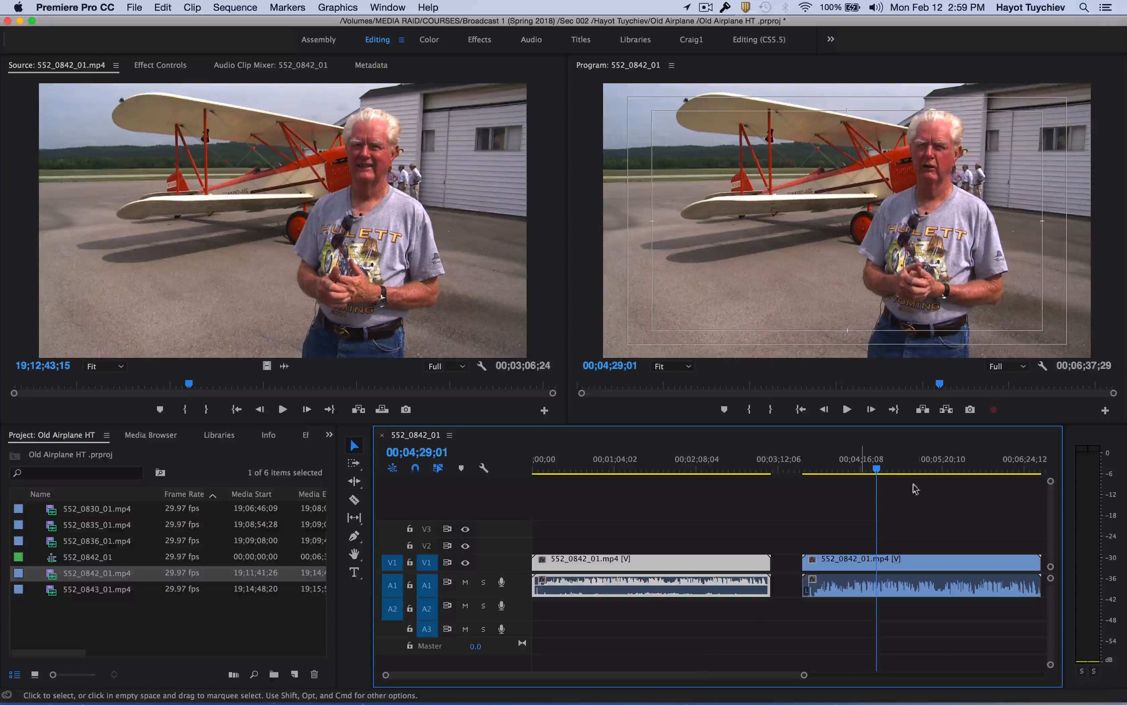
left_click(887, 463)
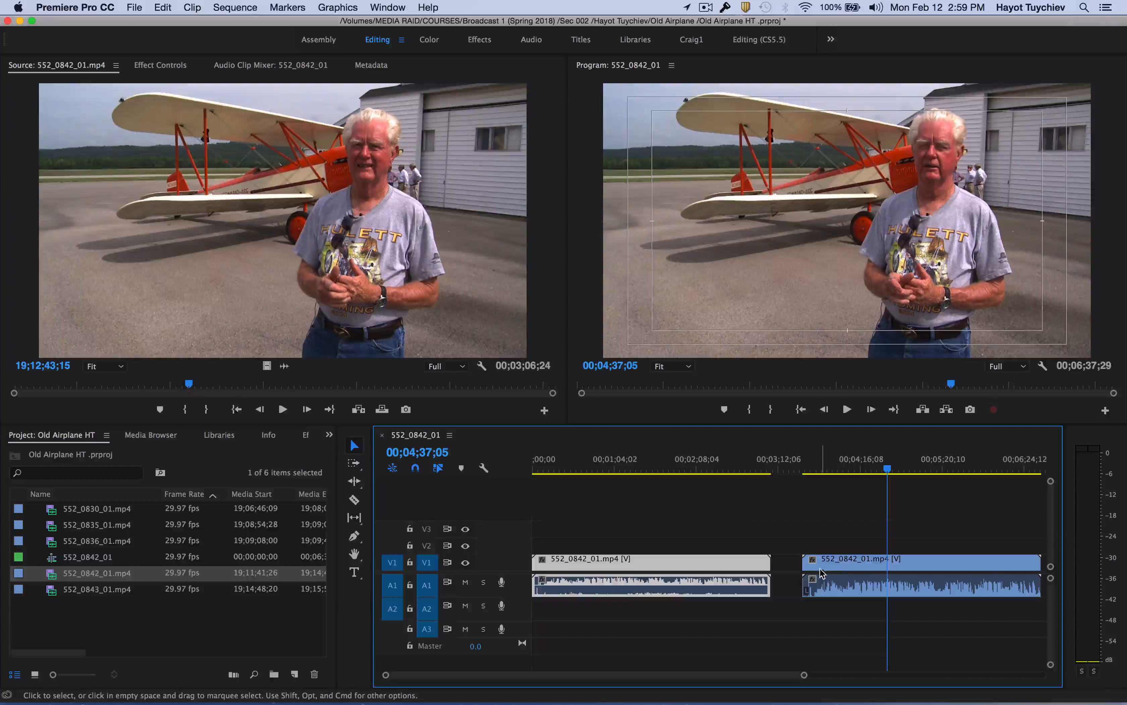
Step: Delete every clip and the sequence from the Old Airplane HT project, leaving its bin empty
left_click(66, 575)
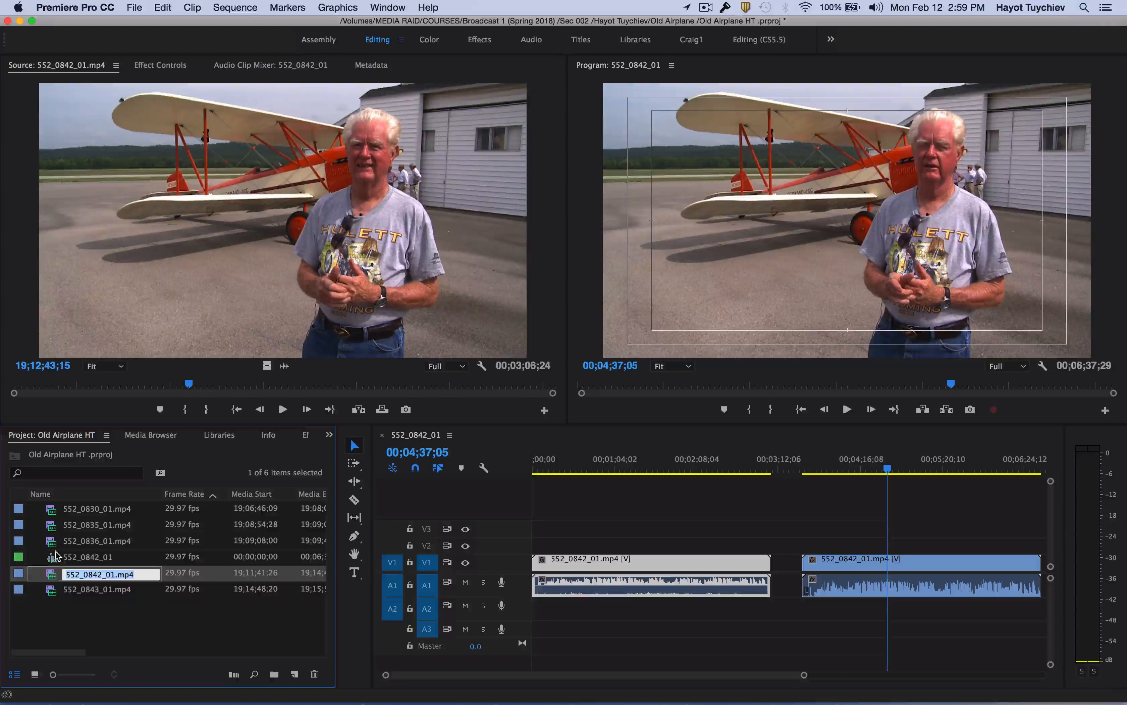
left_click(56, 554)
left_click(65, 530)
left_click(71, 513)
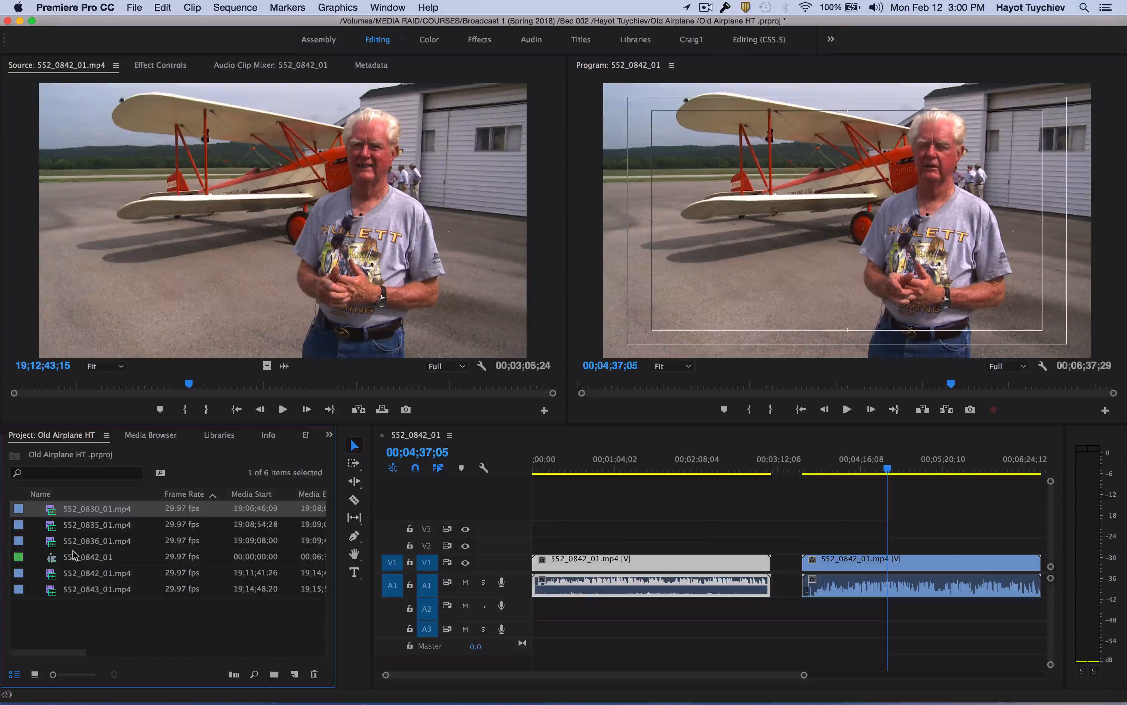
left_click(88, 545)
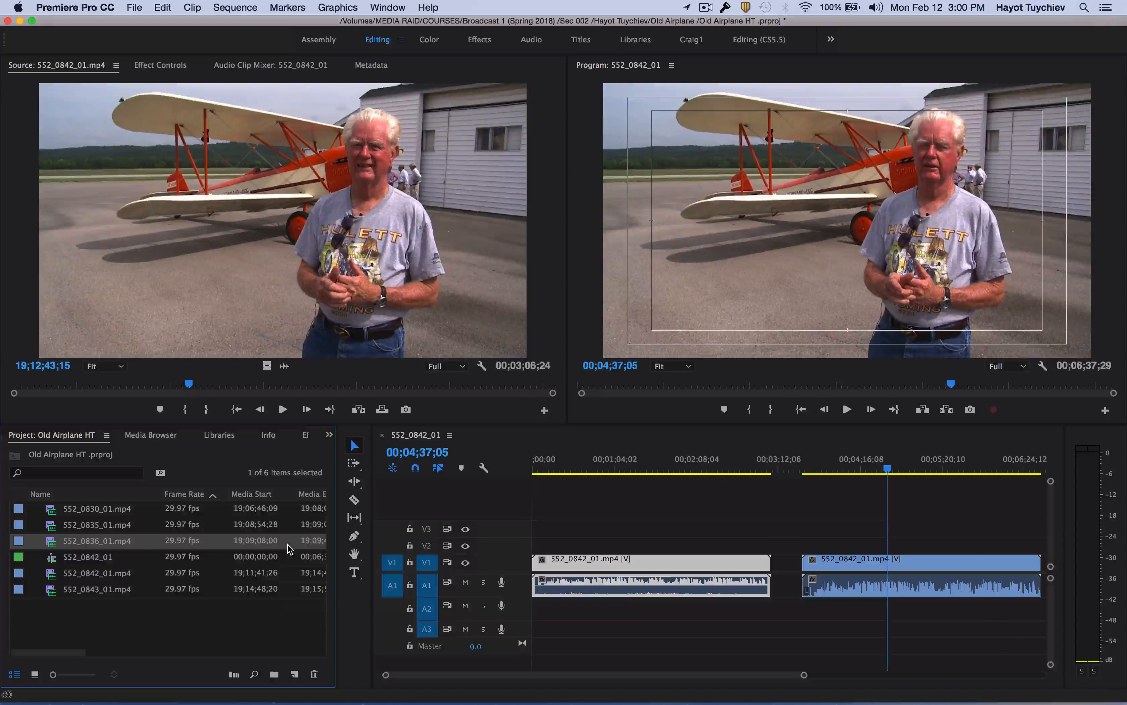
key("super+a")
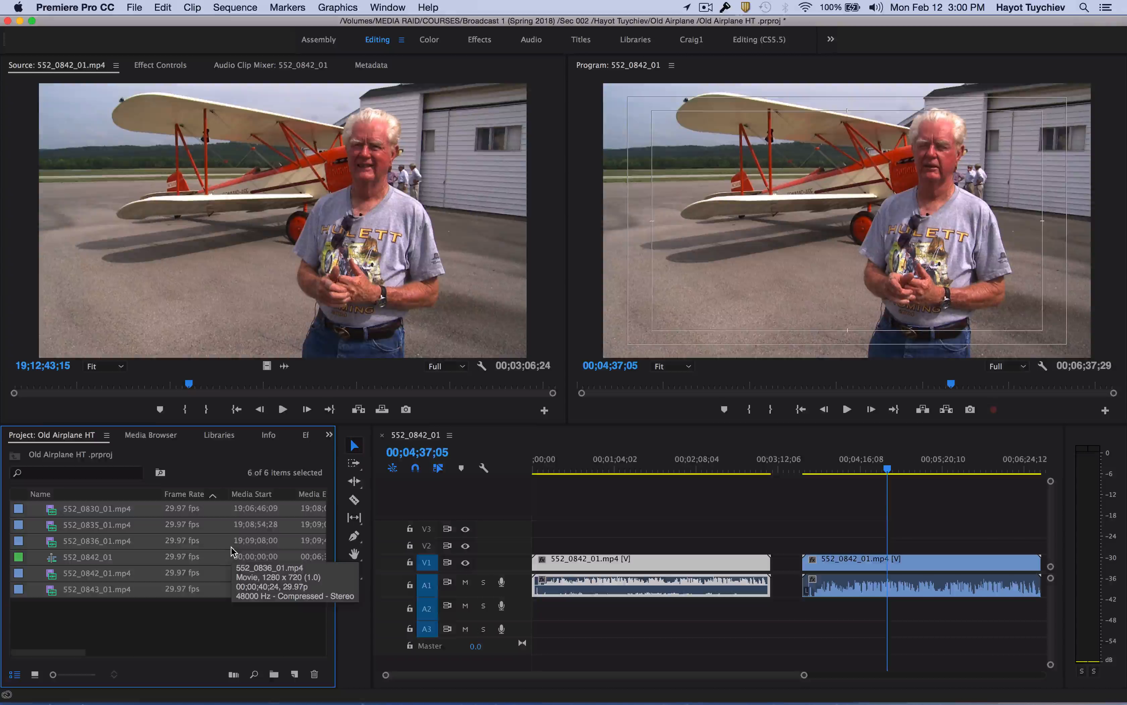
key("Delete")
left_click(191, 579)
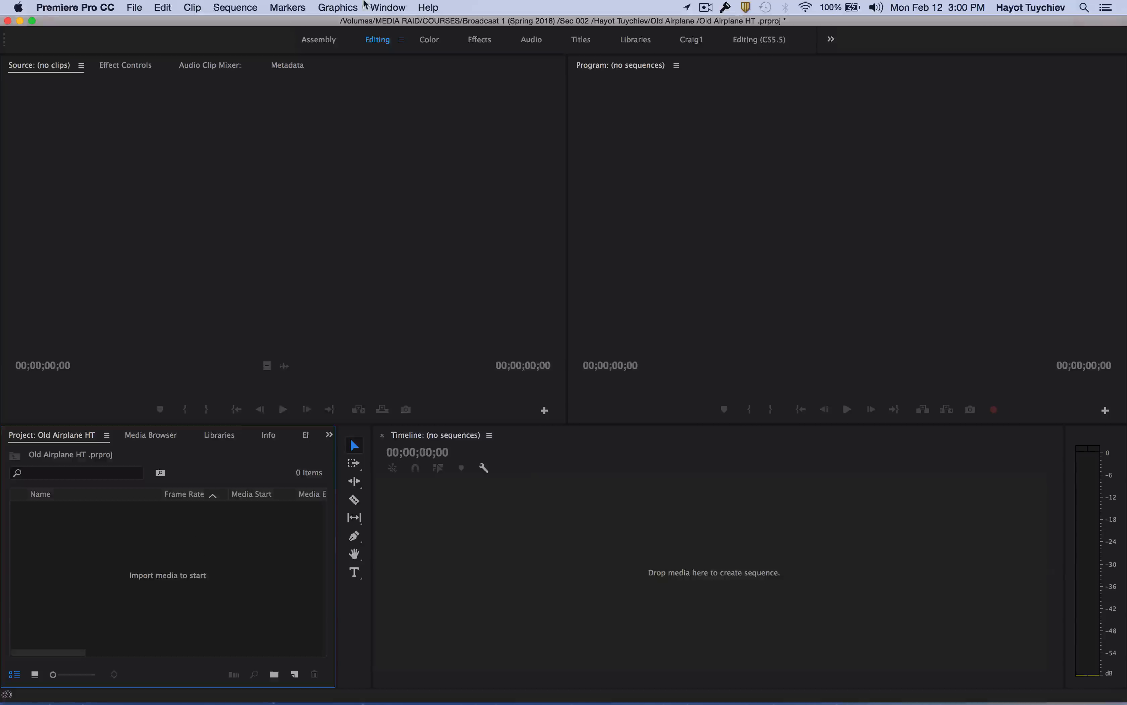
Step: Set the default audio tracks for mono, stereo, 5.1 and multichannel mono media all to Mono in the audio preferences
left_click(138, 7)
mouse_move(66, 46)
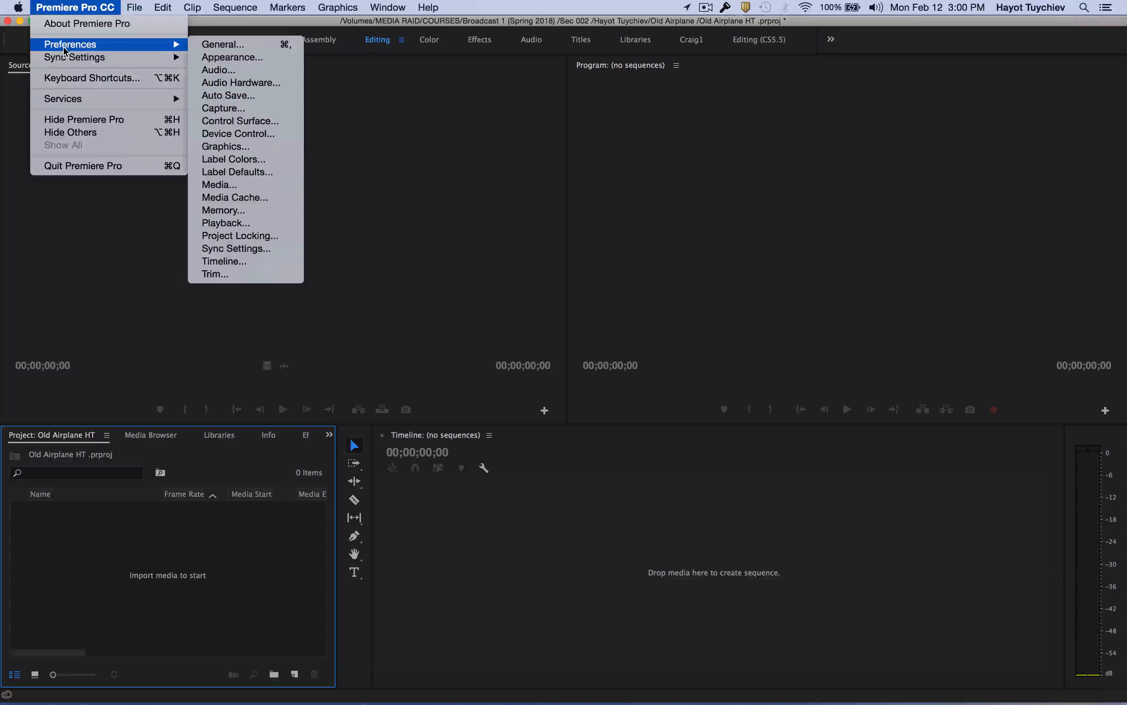
left_click(219, 70)
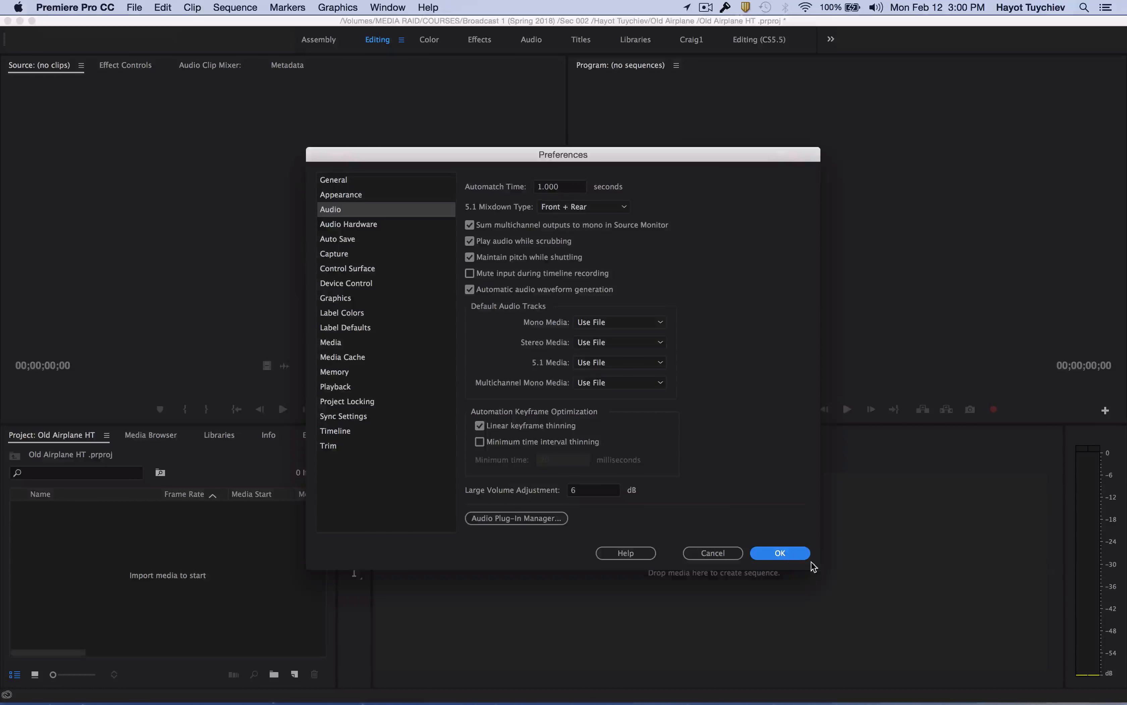
left_click(613, 324)
left_click(616, 354)
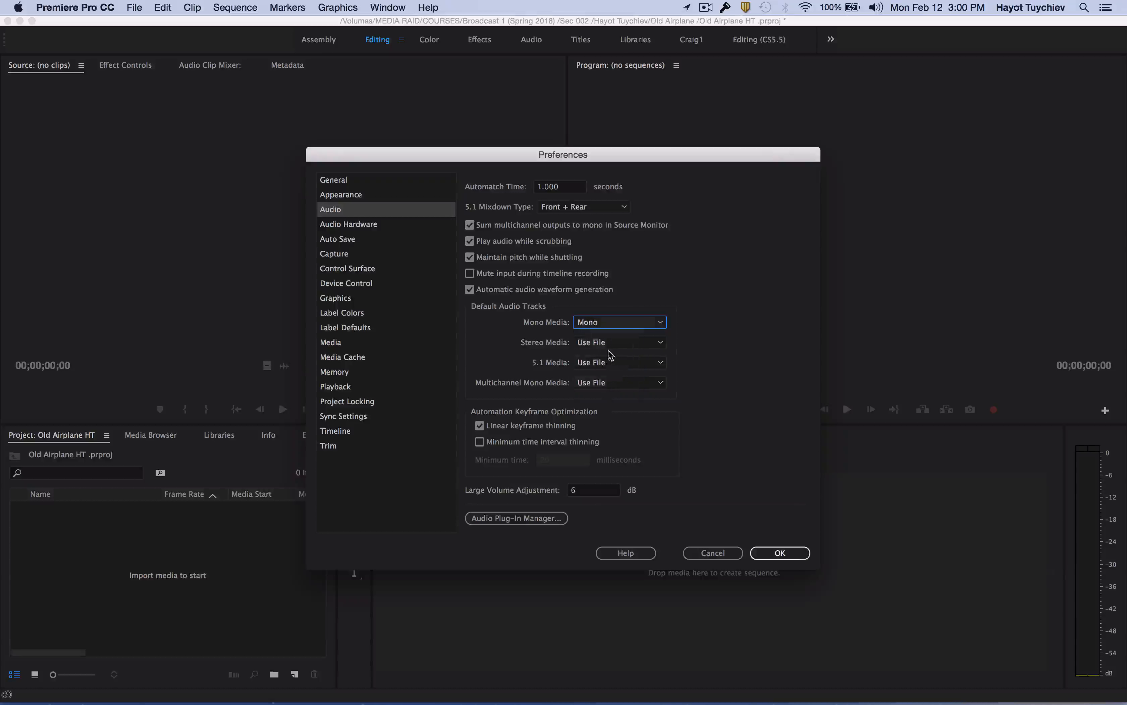
left_click(608, 343)
left_click(606, 368)
left_click(611, 363)
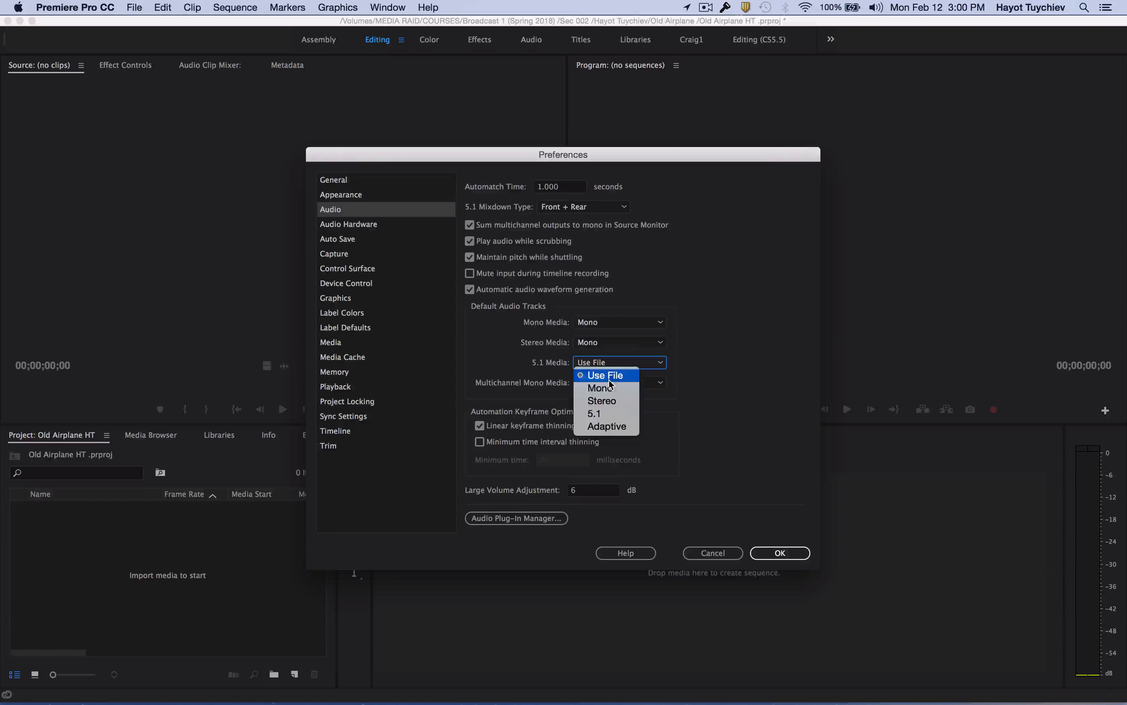
left_click(611, 392)
left_click(606, 383)
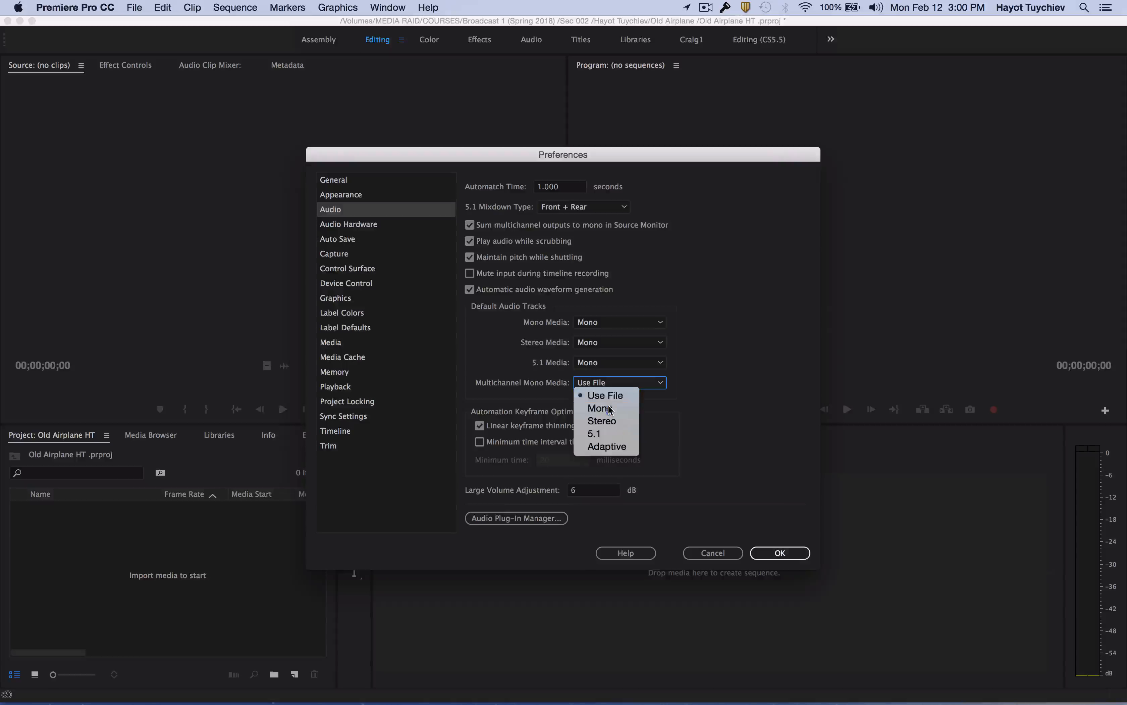
left_click(608, 409)
left_click(782, 552)
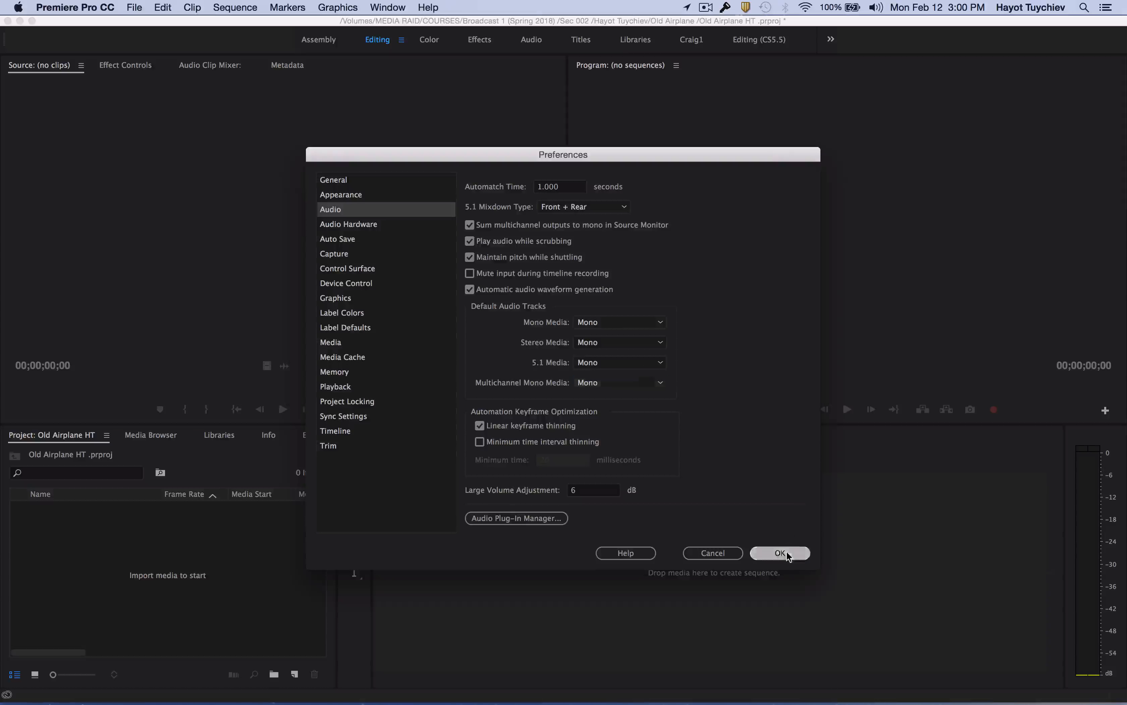
Step: Import all five MP4 clips from the Old Airplane folder, 552_0830_01 through 552_0843_01, into the empty project
double_click(159, 580)
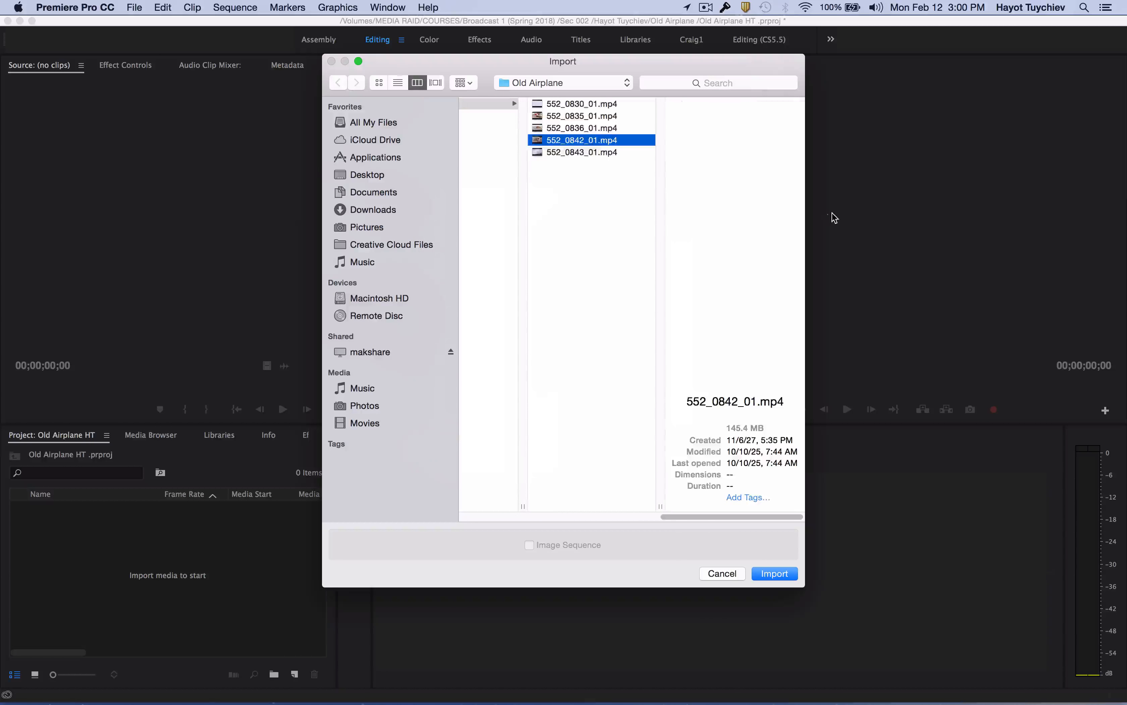
key("super+a")
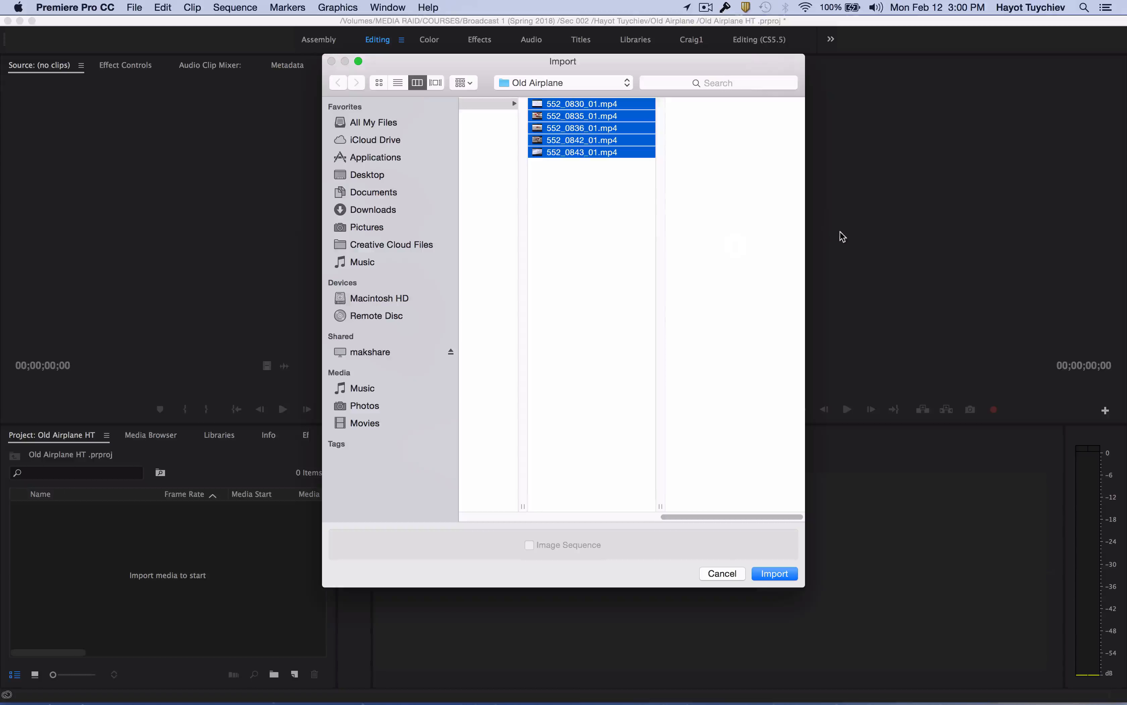
left_click(772, 574)
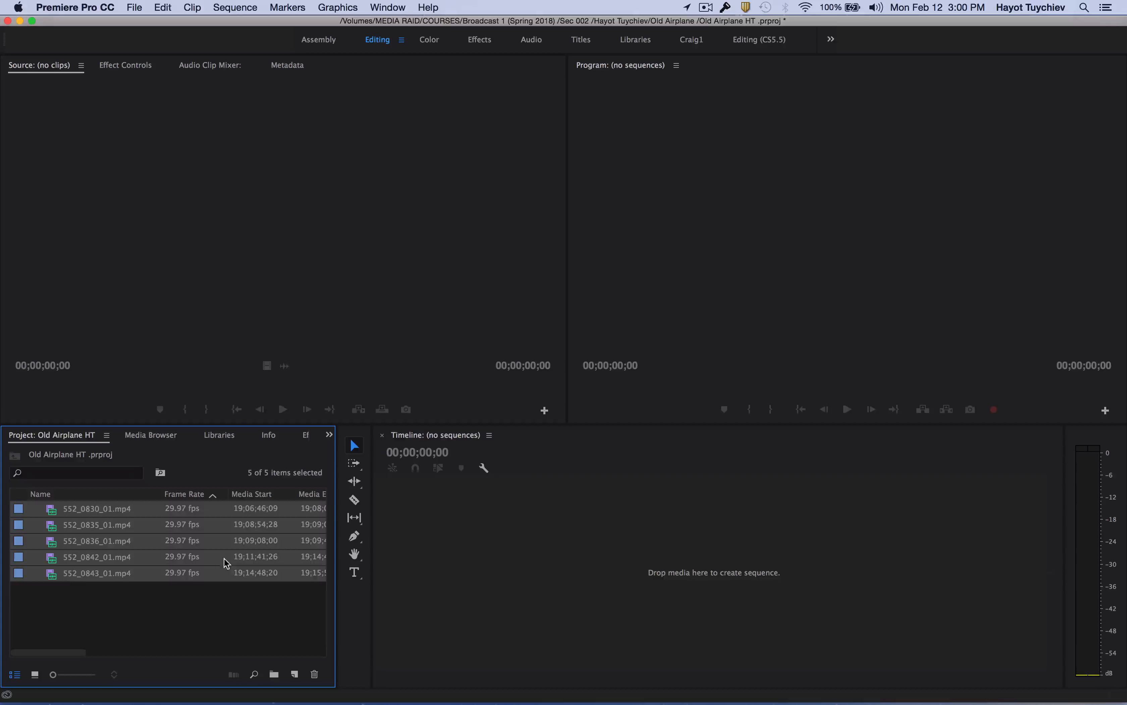
Step: Open the reimported clip 552_0842_01.mp4 for source viewing and display its audio waveform instead of the video
left_click(107, 612)
double_click(51, 563)
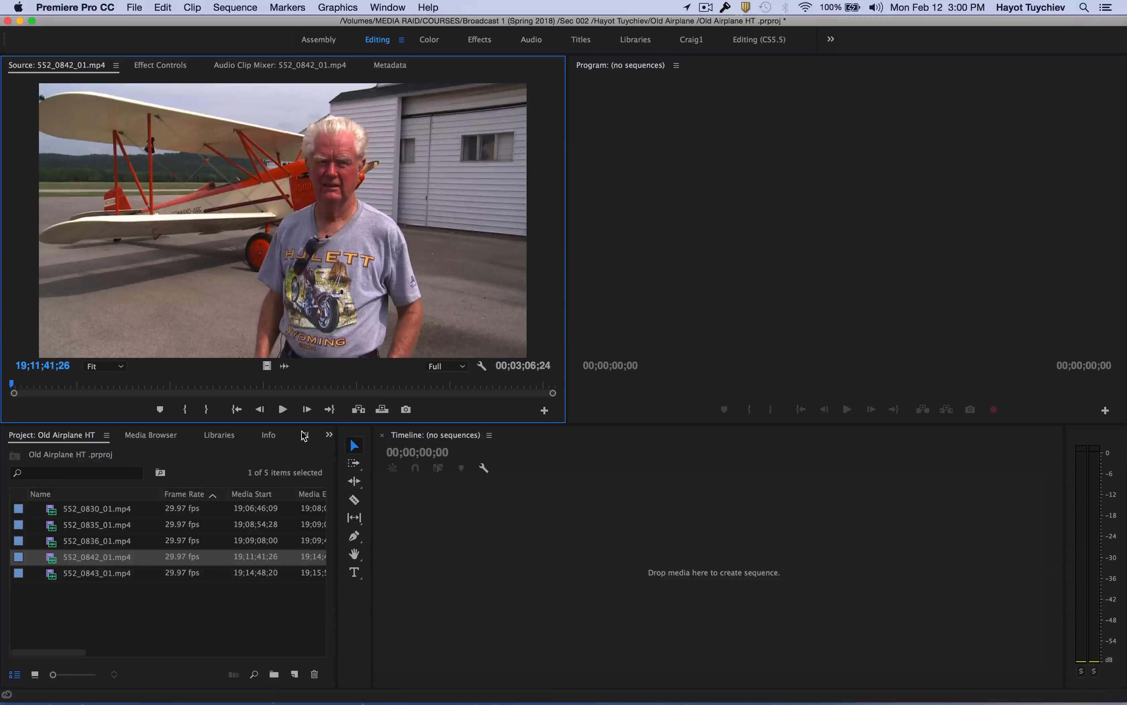
left_click(284, 367)
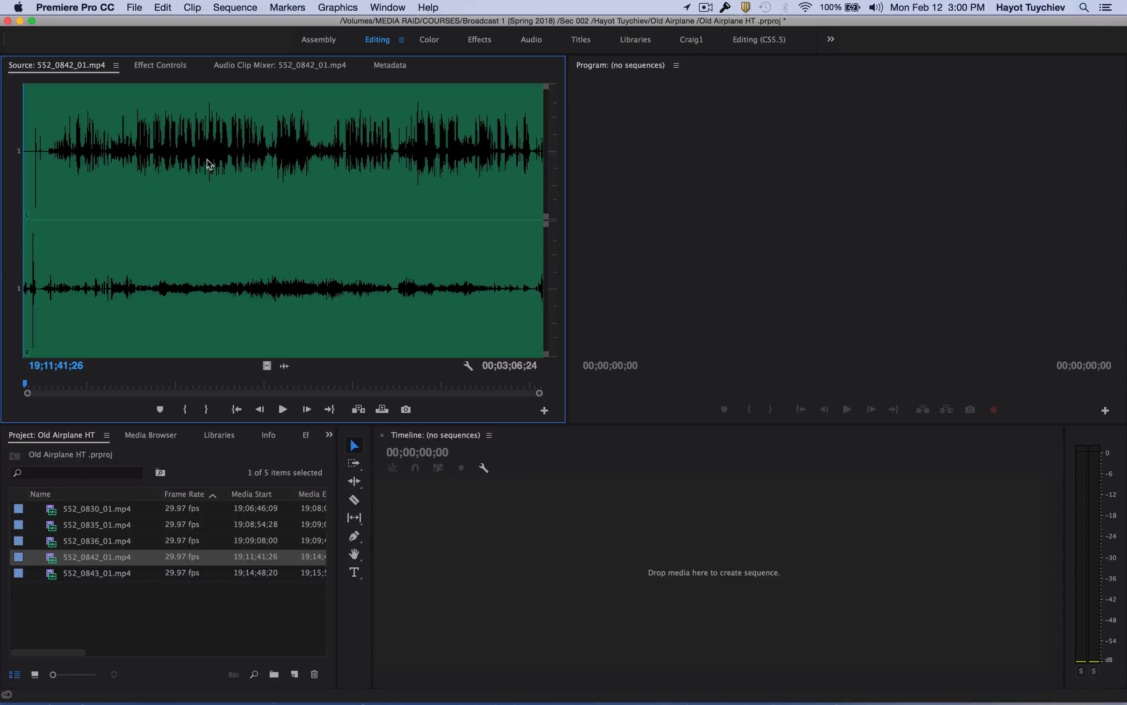